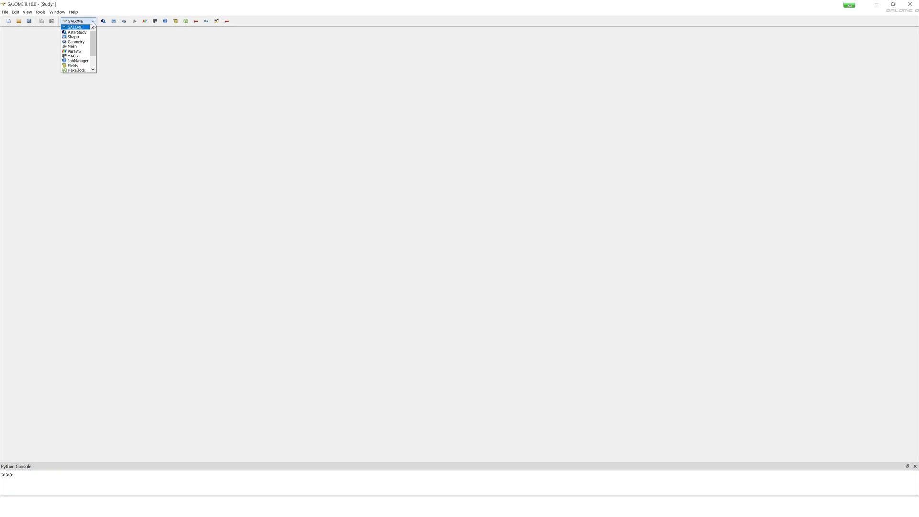
- Create Face_1, a rectangle 100 high and 10 wide, in the Geometry module
click(85, 43)
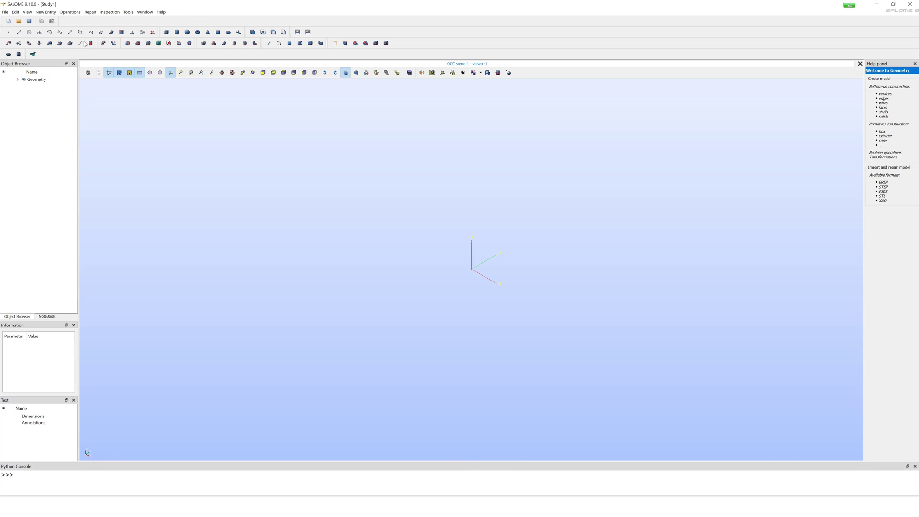
click(218, 32)
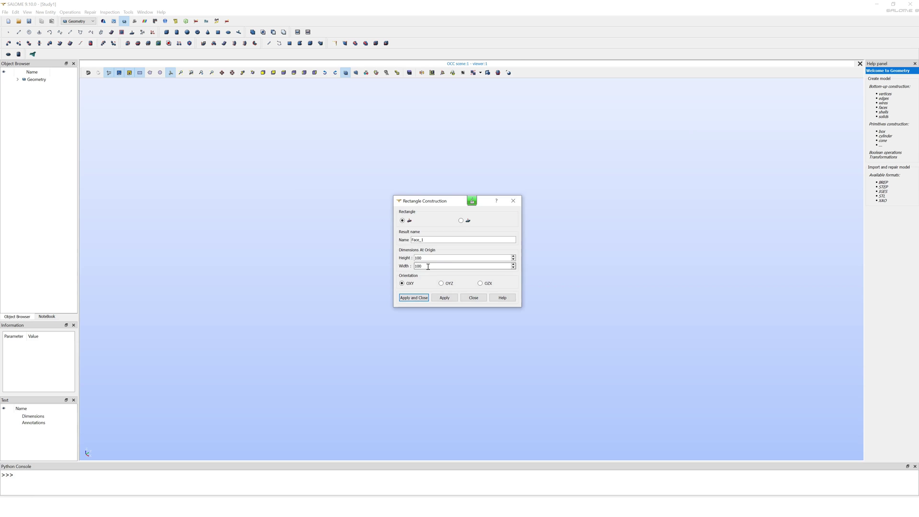
key(BackSpace)
click(419, 298)
scroll(463, 289, up, 8)
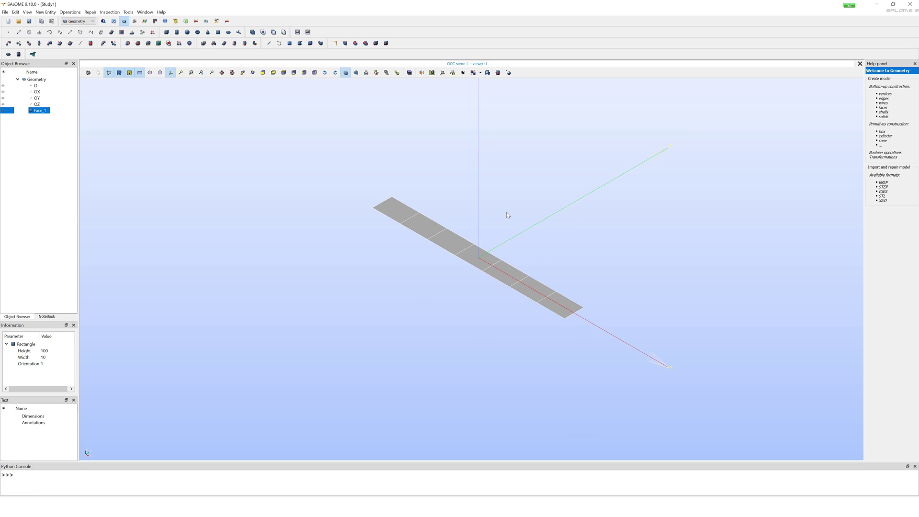
click(78, 21)
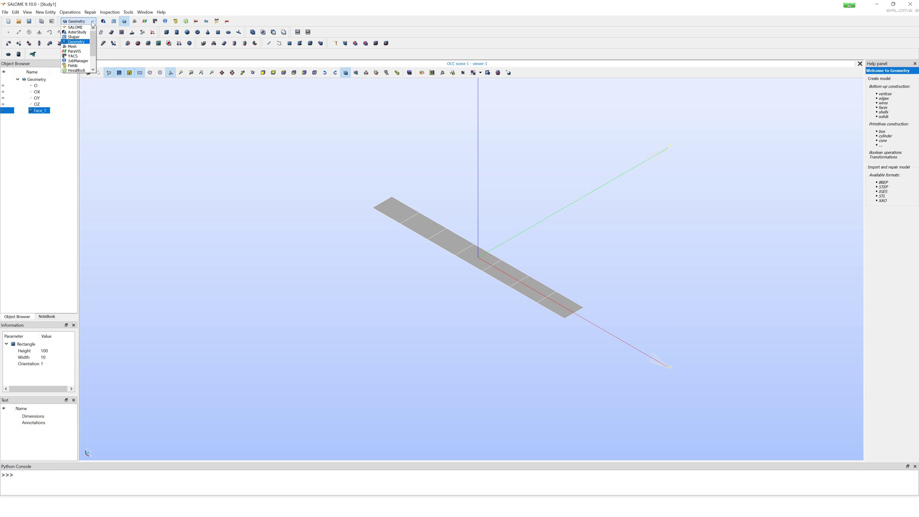
- Switch to the Mesh module and display Face_1 in the viewer
click(76, 47)
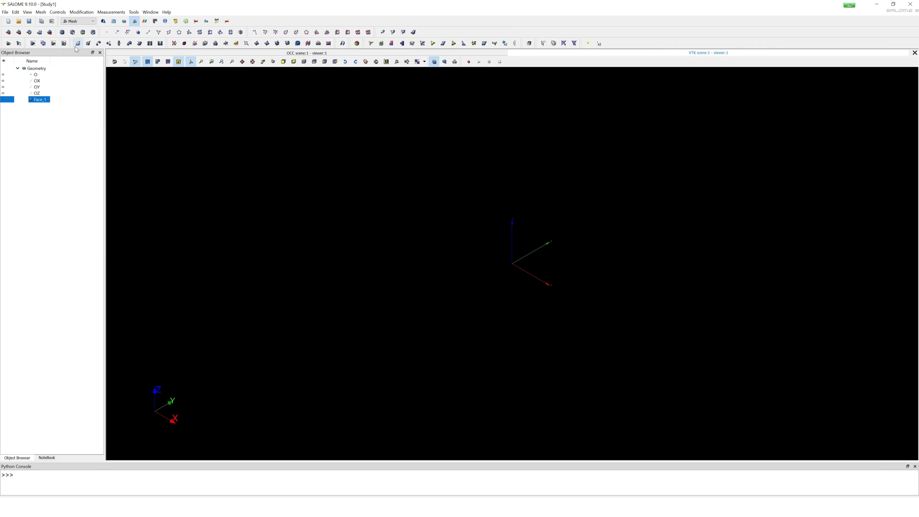
click(3, 99)
scroll(536, 270, up, 6)
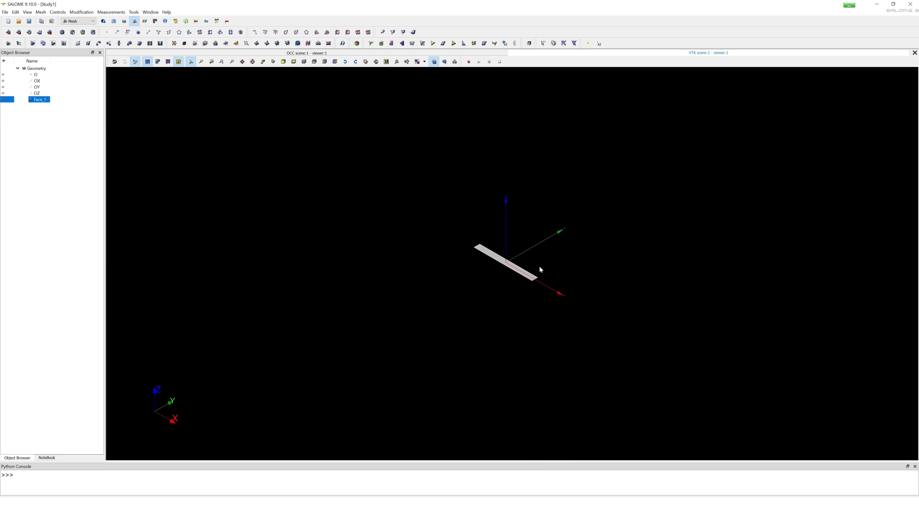
scroll(529, 273, up, 3)
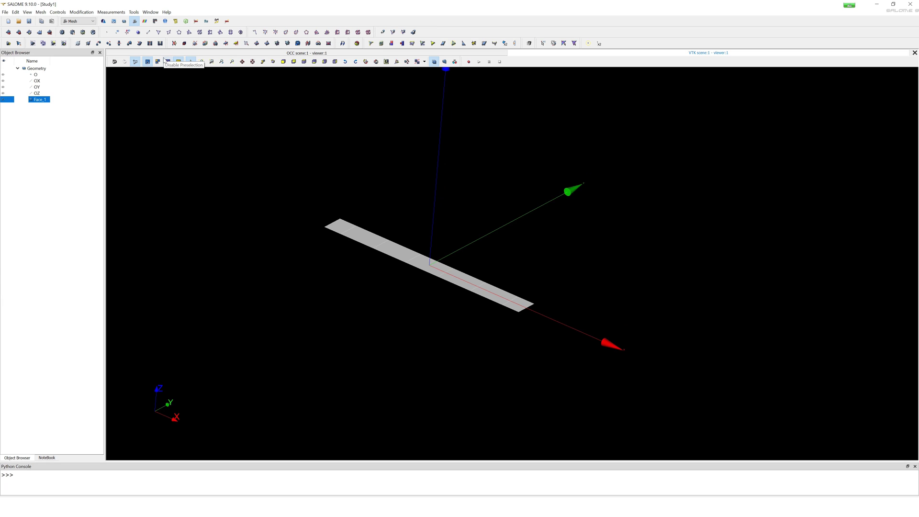
- Create Mesh_1 on Face_1 with Quadrangle: Medial Axis Projection and a Number of Layers hypothesis
click(9, 32)
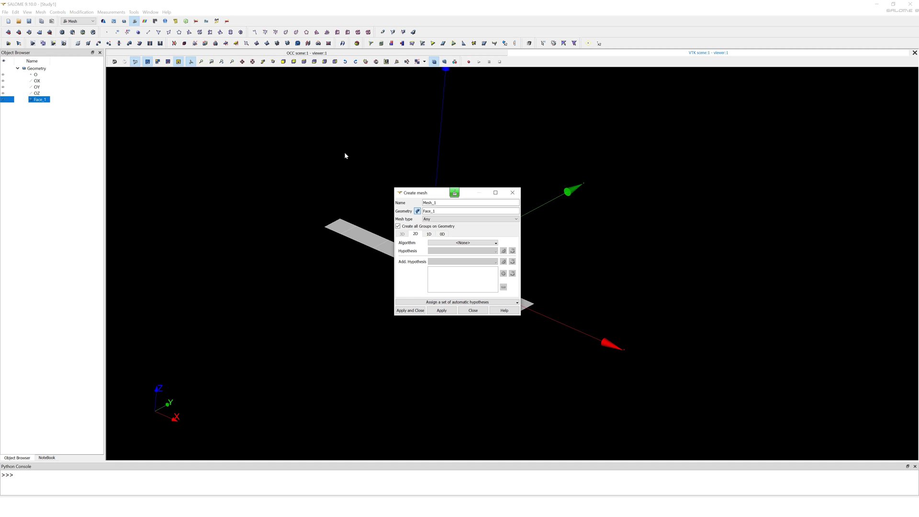
click(478, 243)
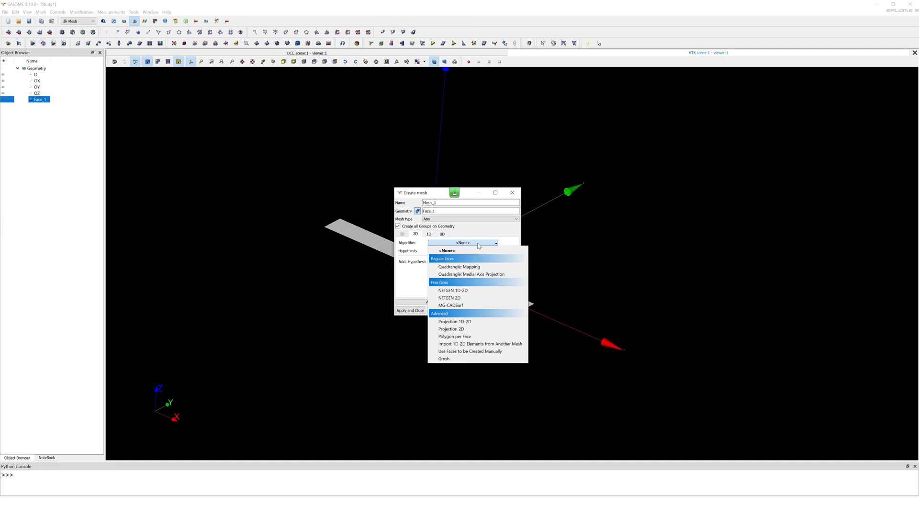
click(500, 275)
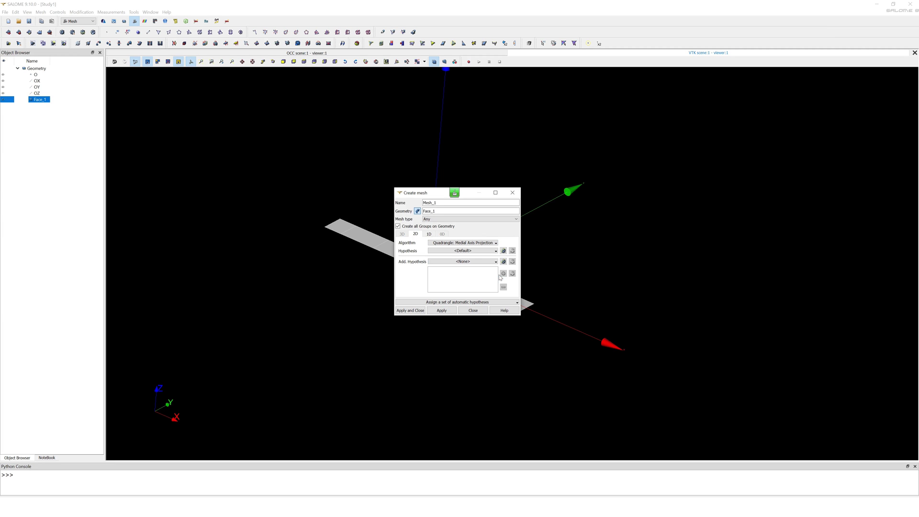
click(503, 250)
click(525, 256)
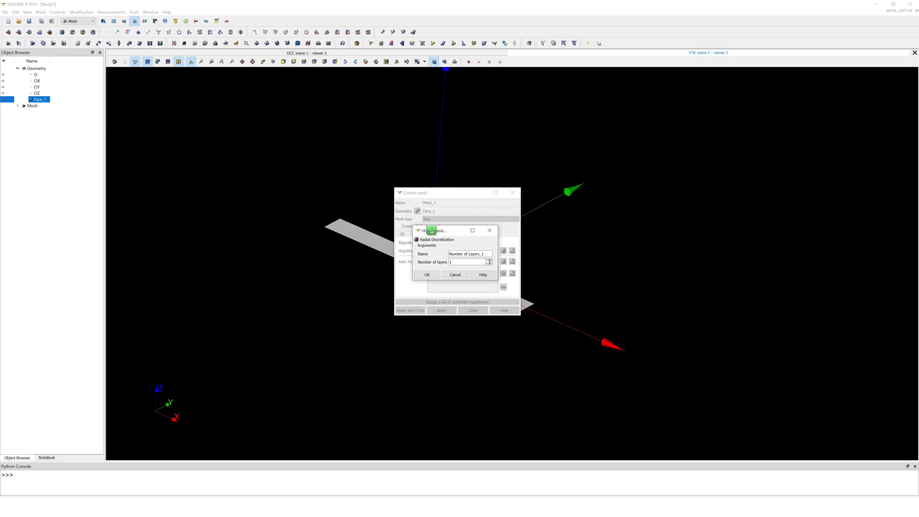
click(434, 276)
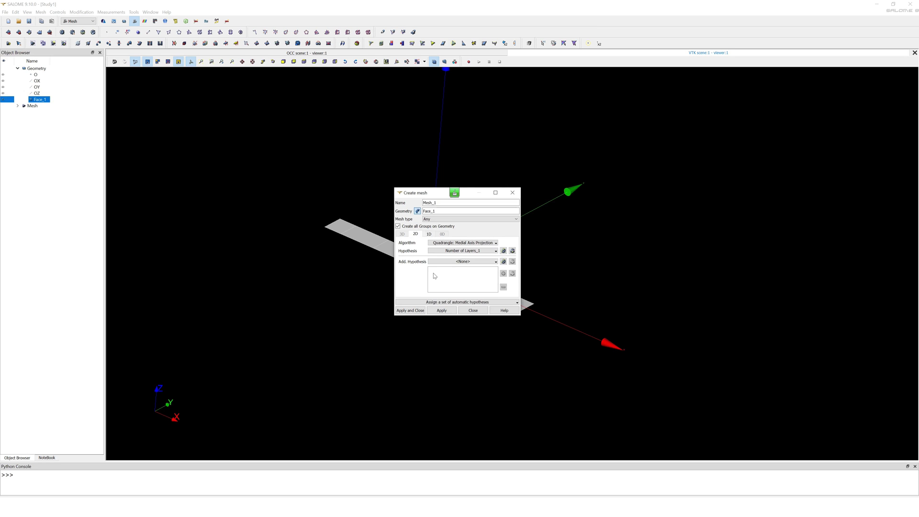
click(420, 312)
click(47, 126)
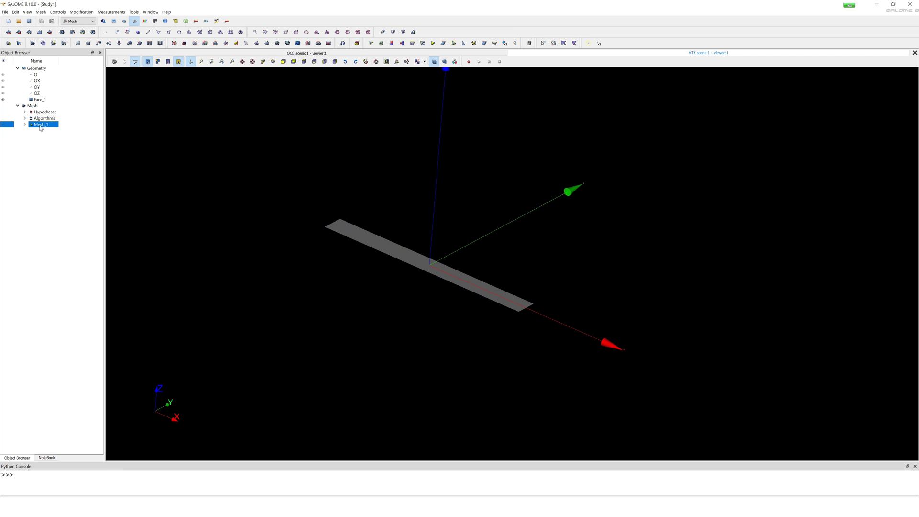
- Compute Mesh_1 into 15 quadrangles and hide the axis trihedron
click(62, 33)
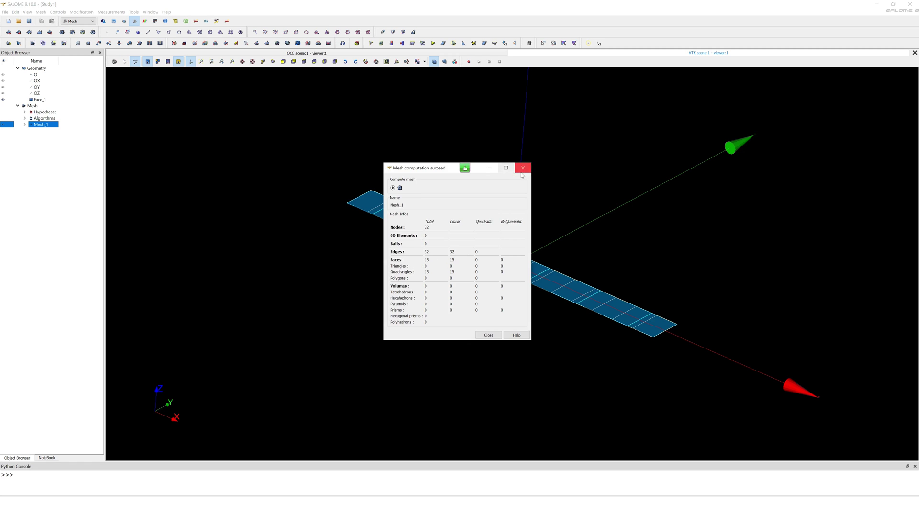
click(523, 168)
click(4, 99)
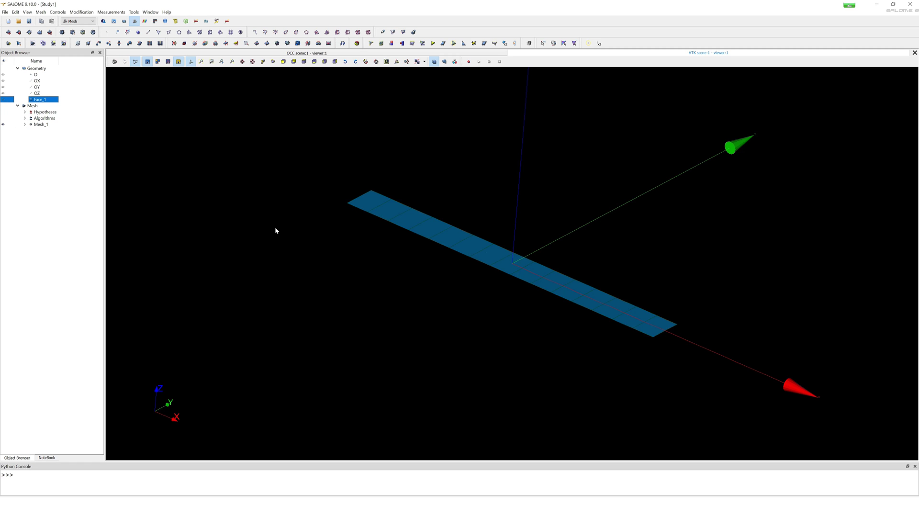
drag(378, 268, 344, 303)
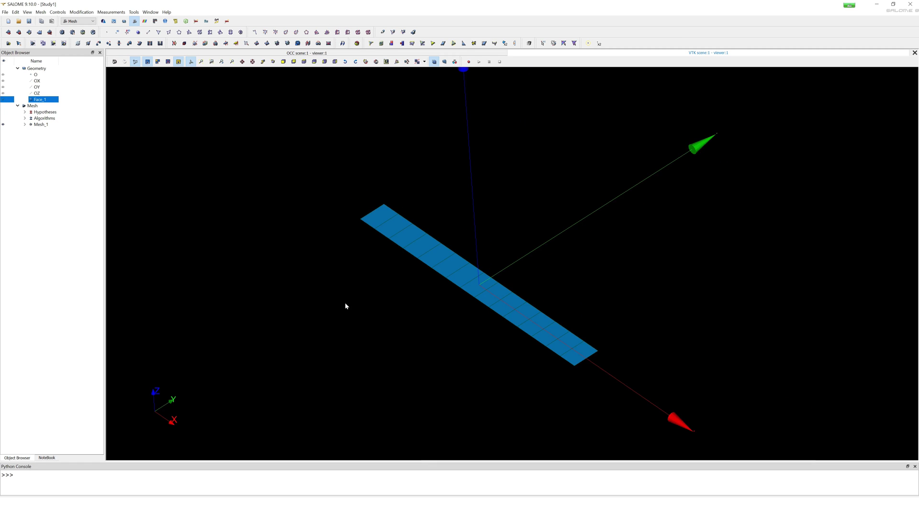
click(192, 64)
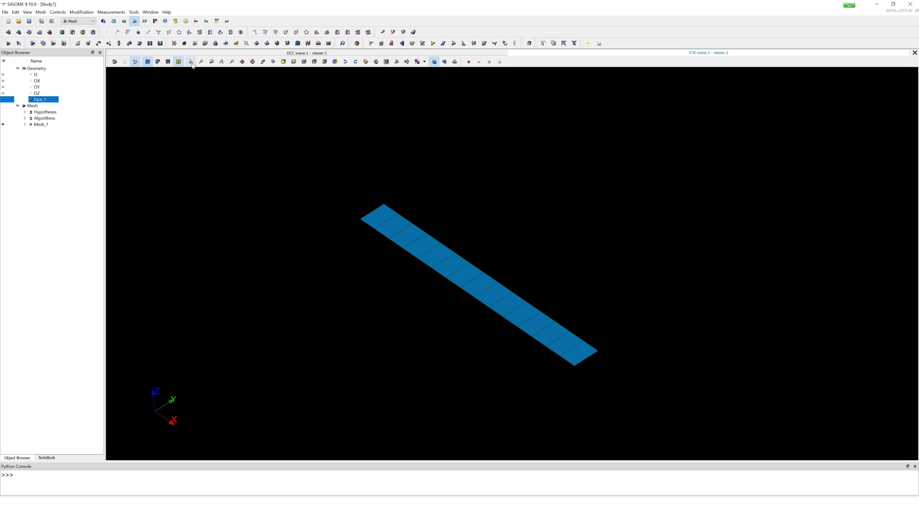
- Translate a copy of all strip quadrangles 10 along Z, then view both strips
click(99, 44)
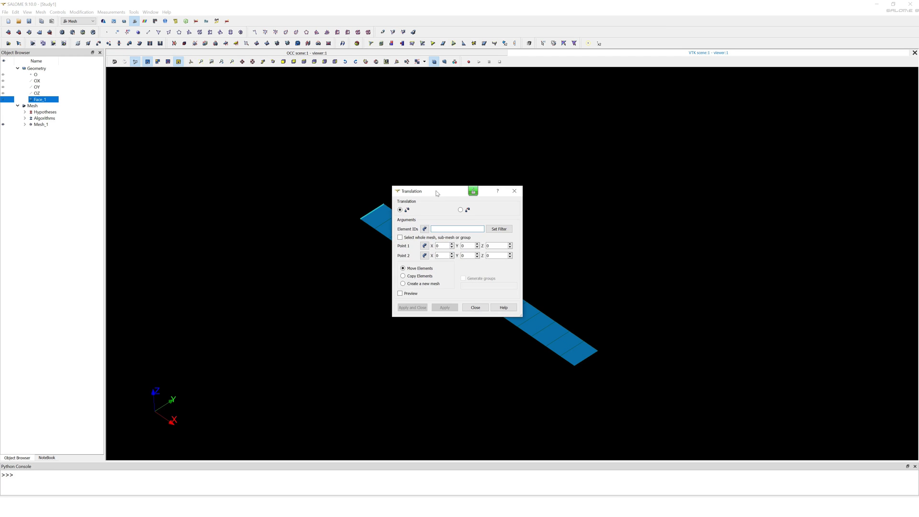
drag(438, 191, 209, 152)
drag(340, 162, 660, 406)
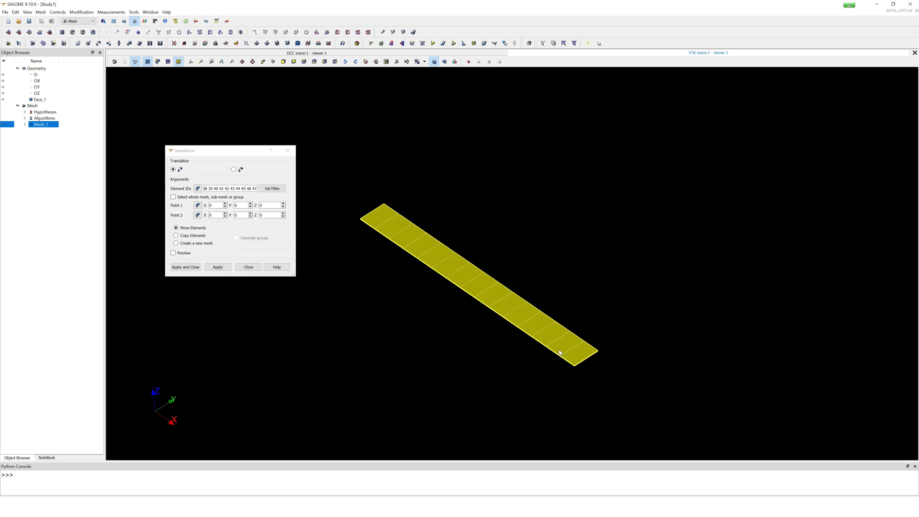
click(178, 239)
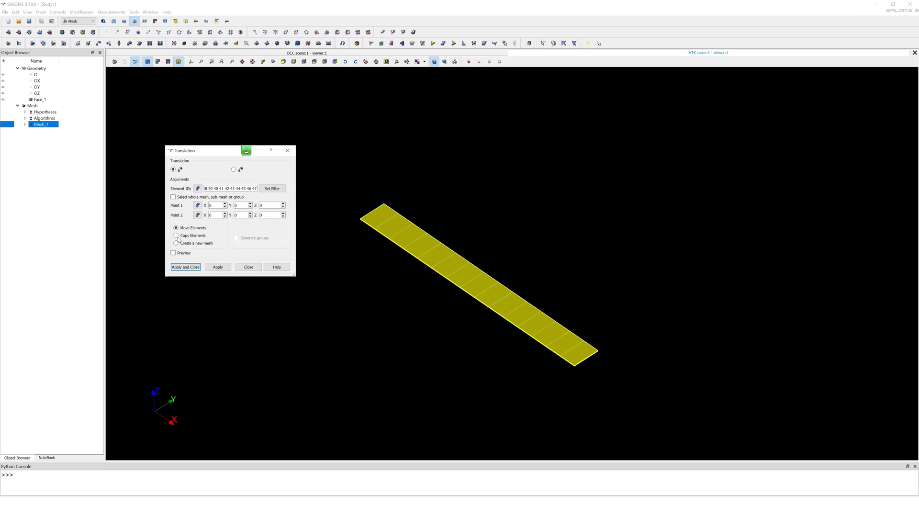
click(269, 215)
text(10)
click(174, 253)
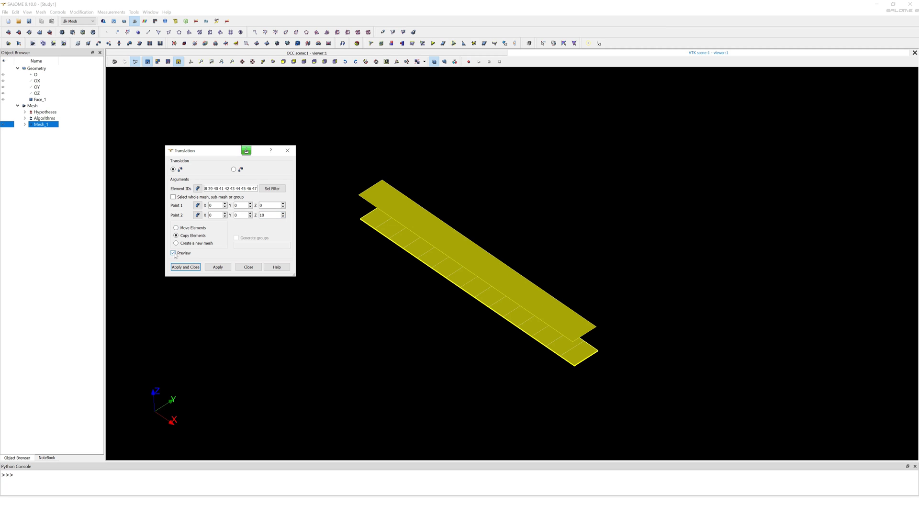
click(189, 268)
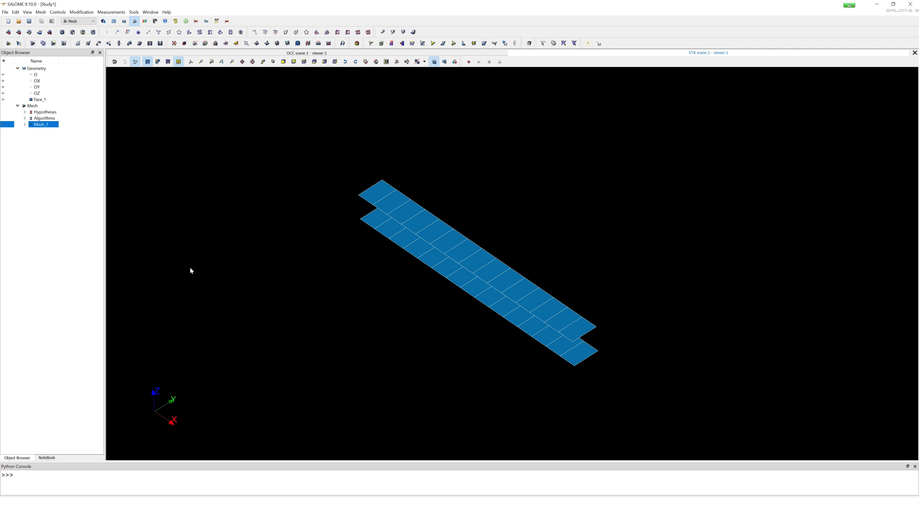
scroll(660, 315, down, 1)
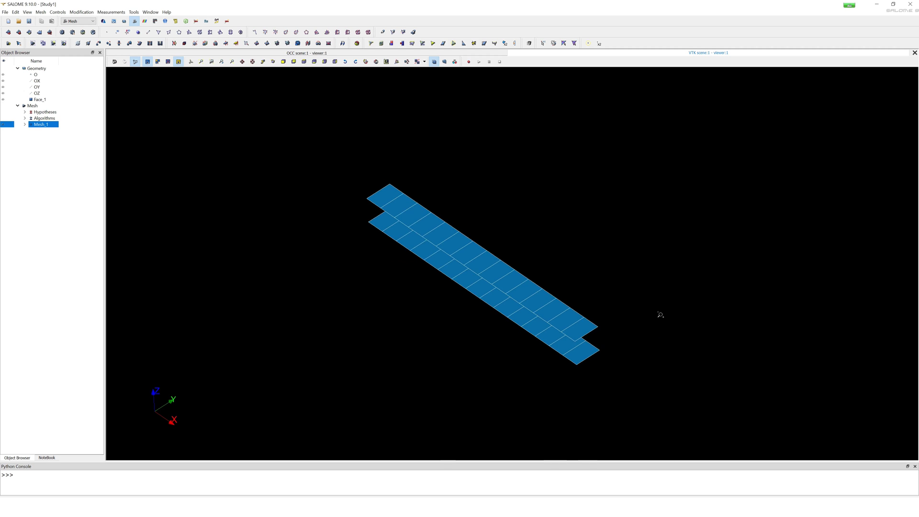
ctrl+right_drag(660, 314, 596, 194)
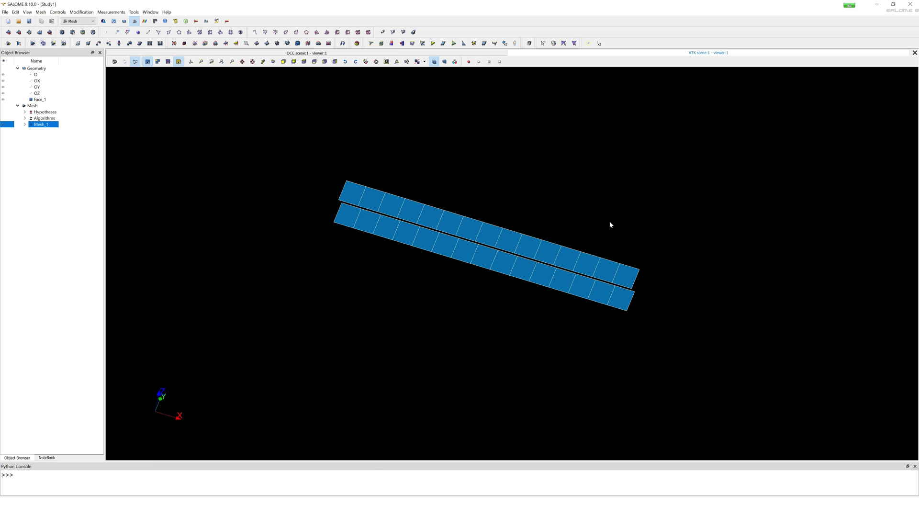
ctrl+right_drag(610, 225, 660, 178)
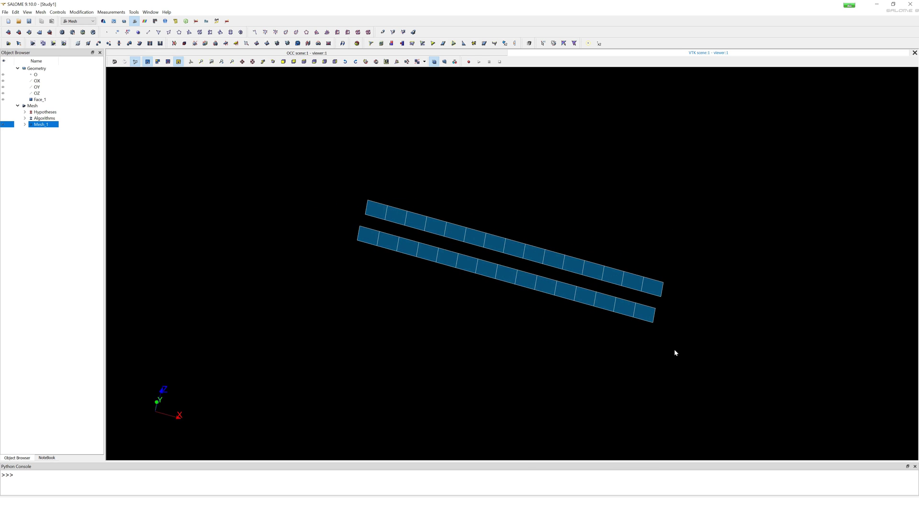
ctrl+right_drag(293, 207, 285, 208)
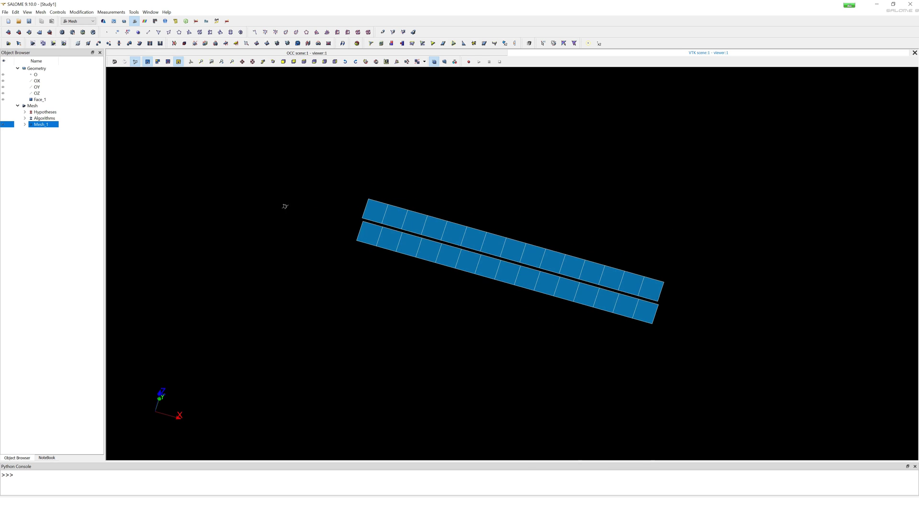
- Create node group 'fix' from nodes 3, 4, 35 and 36
click(41, 12)
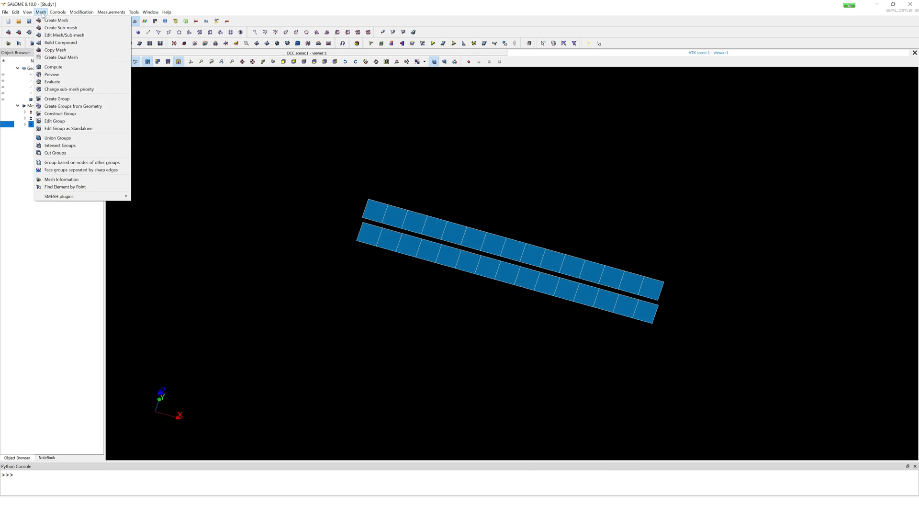
click(87, 99)
drag(440, 151, 186, 106)
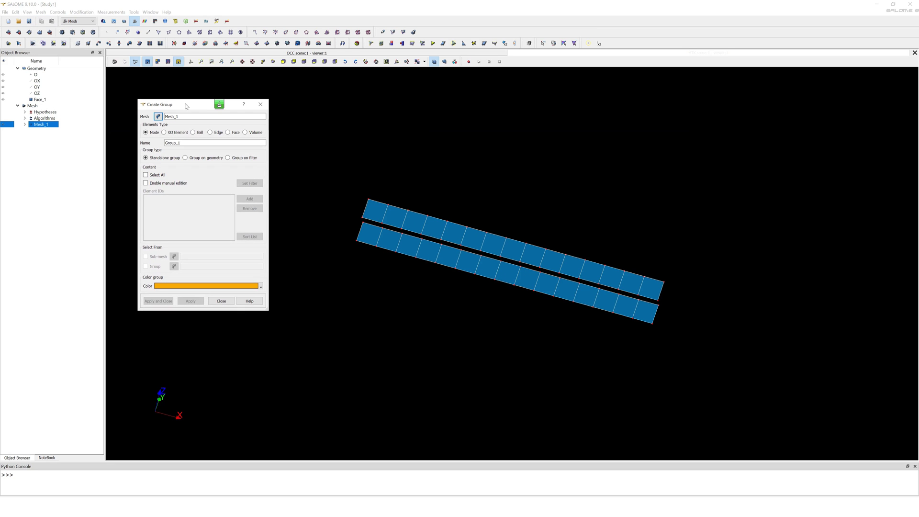
double_click(185, 142)
text(fix)
click(163, 183)
drag(316, 166, 374, 272)
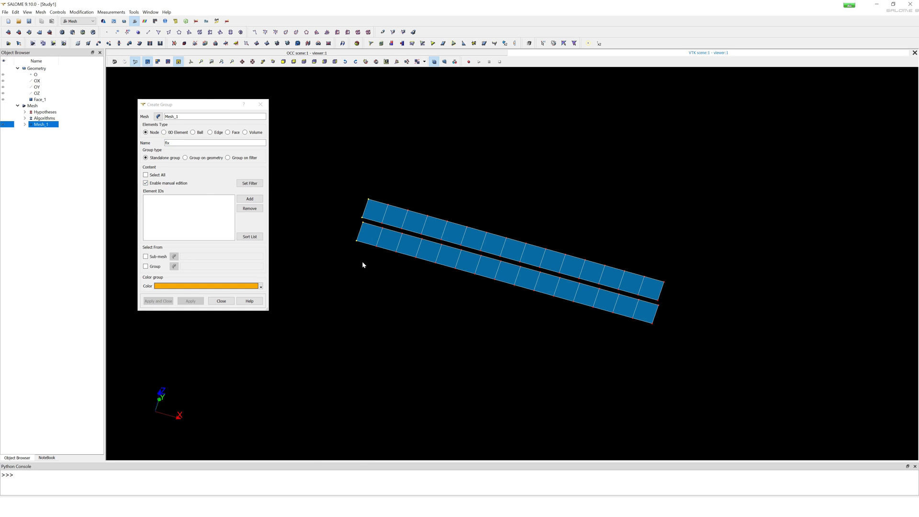
click(249, 199)
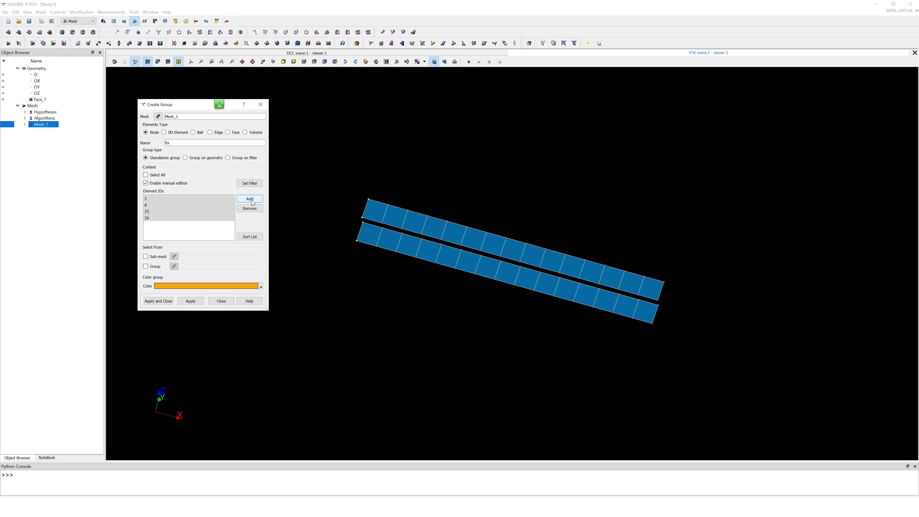
click(192, 301)
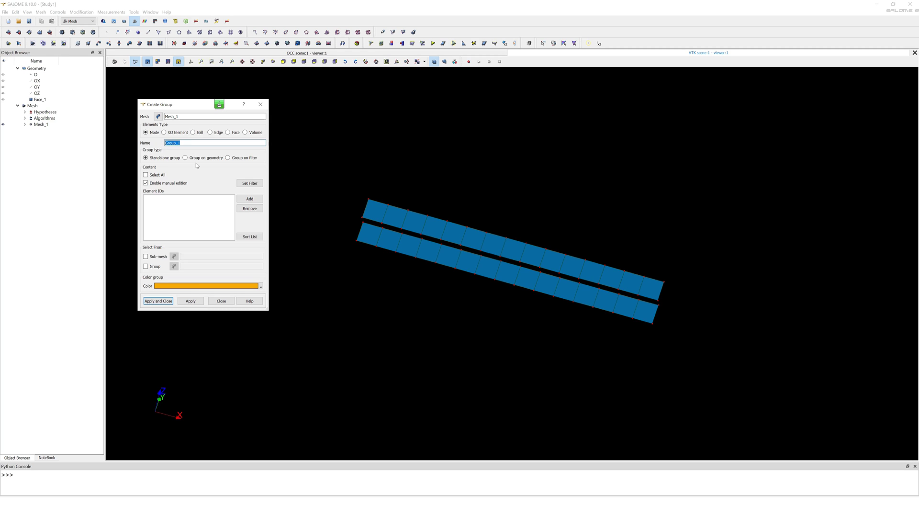
- Create node groups top1 (node 33) and top2 (node 34)
text(top1)
click(658, 303)
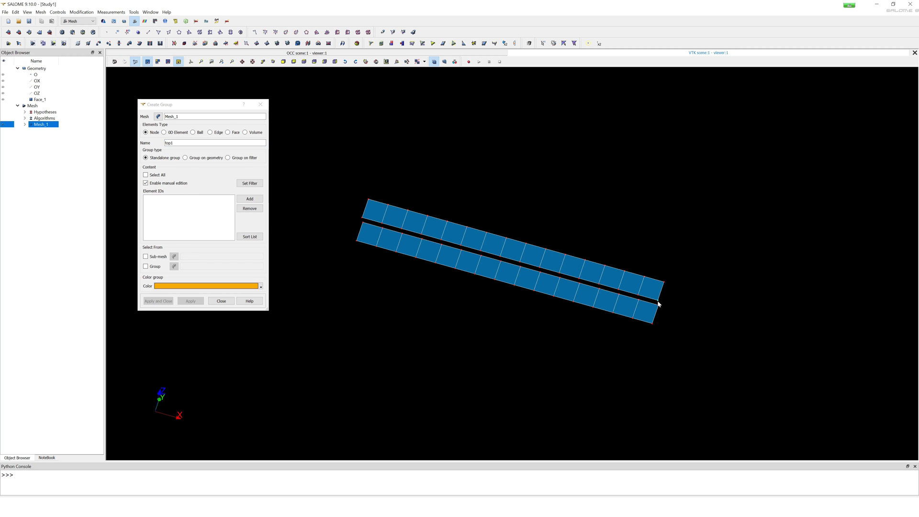
click(250, 199)
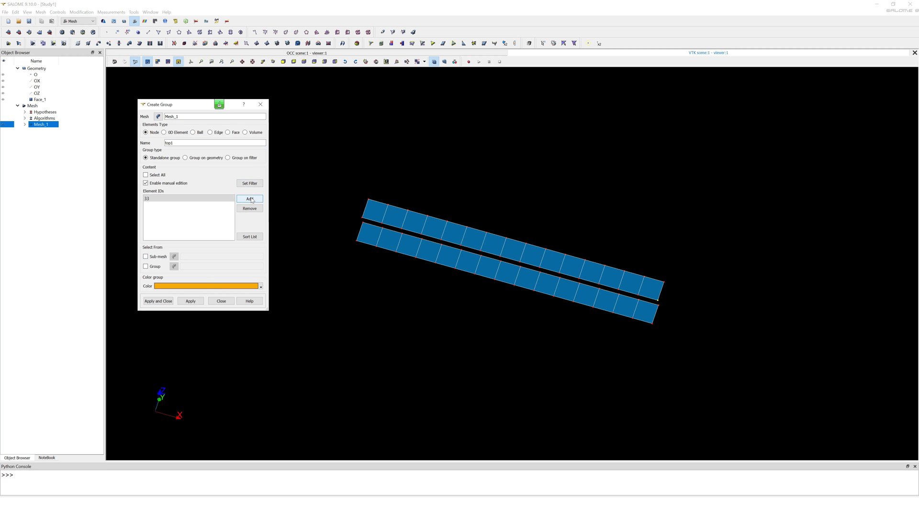
click(191, 301)
double_click(190, 141)
text(top)
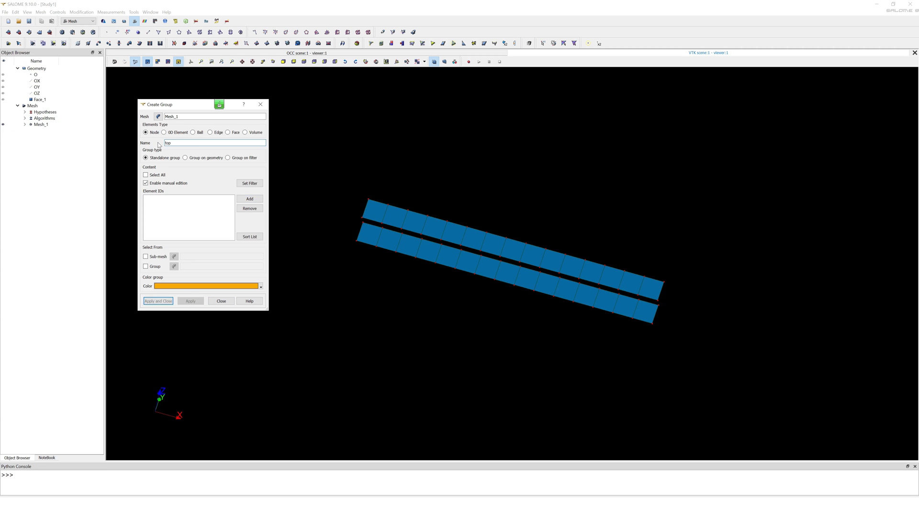
click(664, 283)
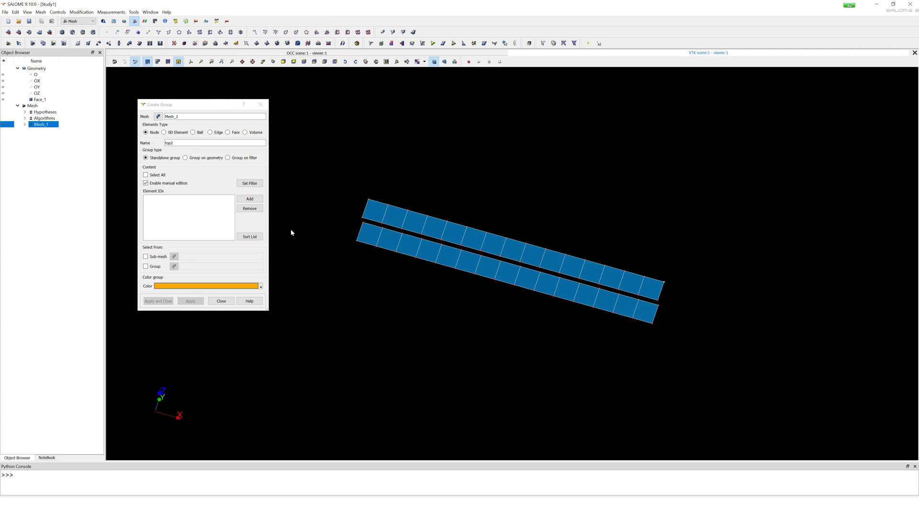
click(248, 200)
click(191, 301)
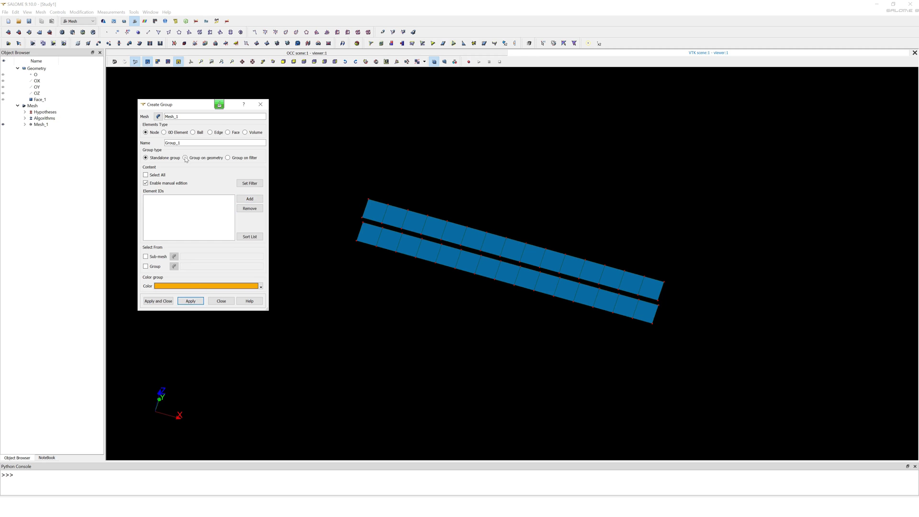
- Create node groups bottom1 and bottom2 (node 2), each from one corner node
text(bottom)
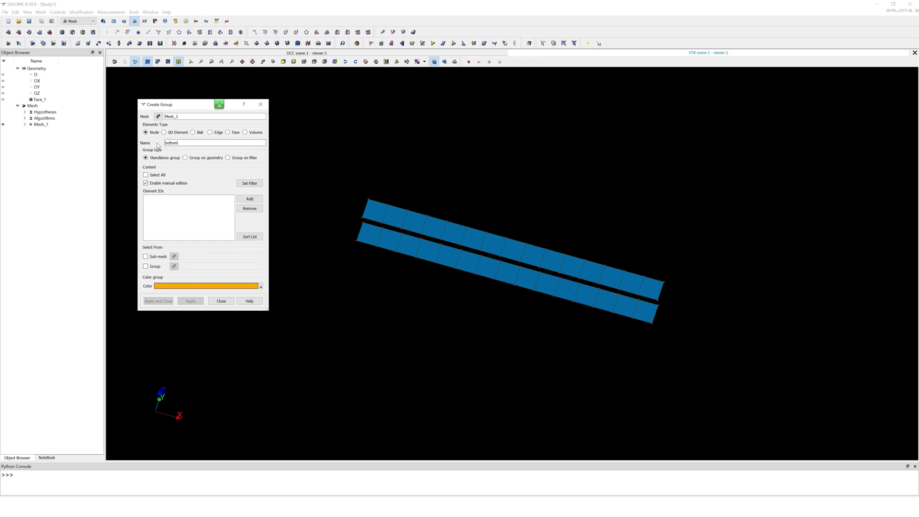
text(1)
click(652, 325)
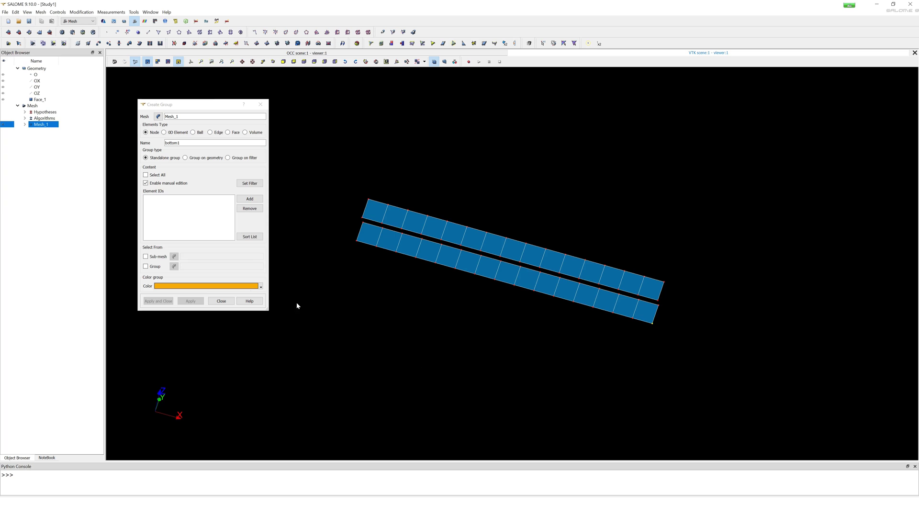
click(250, 199)
click(191, 300)
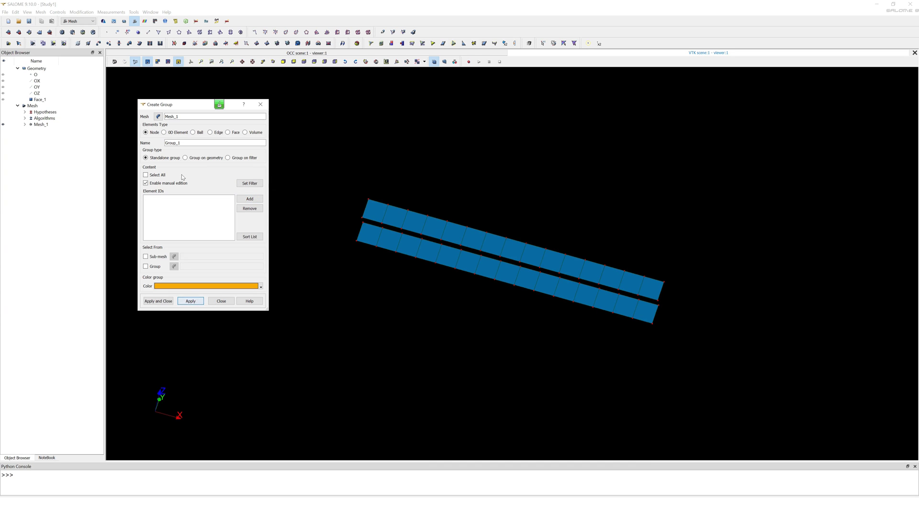
text(bottom2)
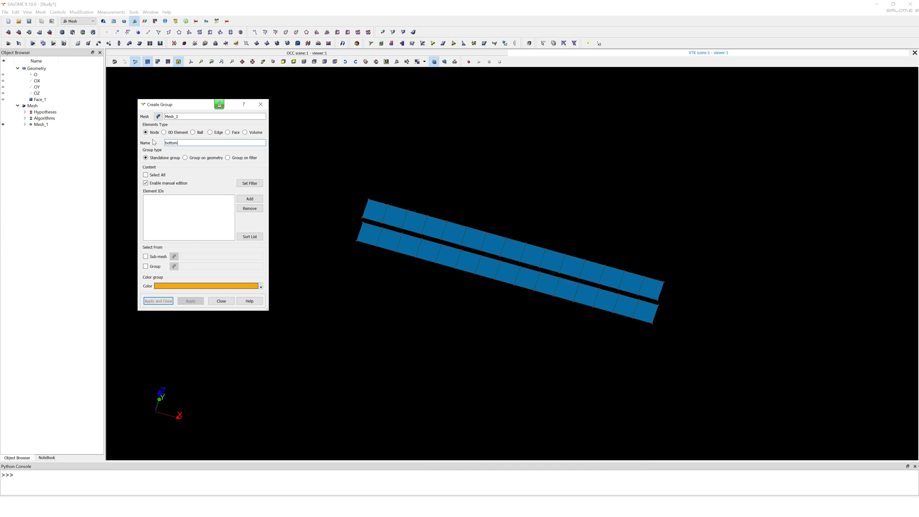
click(659, 306)
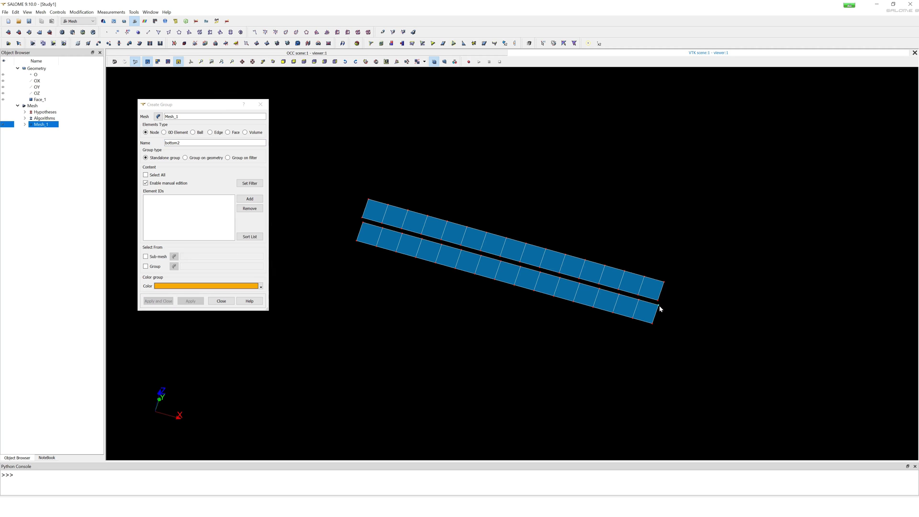
click(250, 198)
click(159, 301)
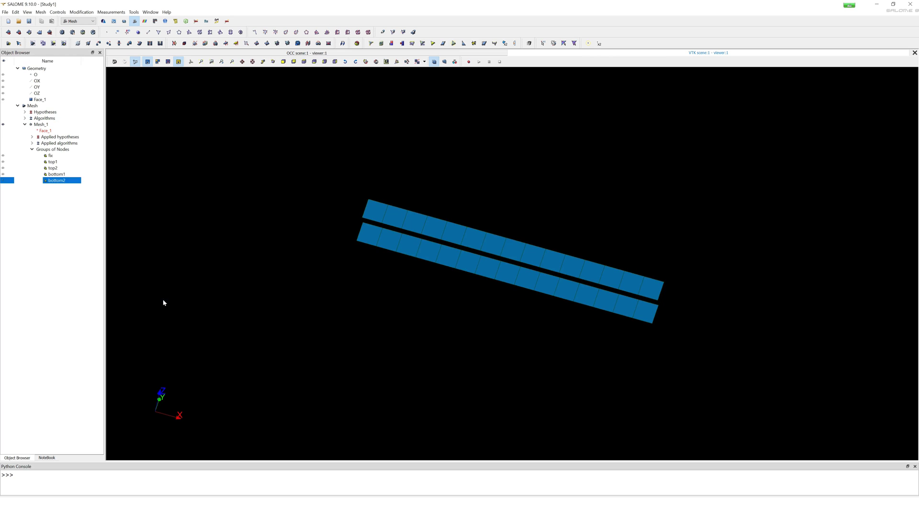
- Check the bottom1, top1, top2 and fix node groups in the viewer
click(55, 174)
click(52, 168)
click(52, 162)
click(50, 155)
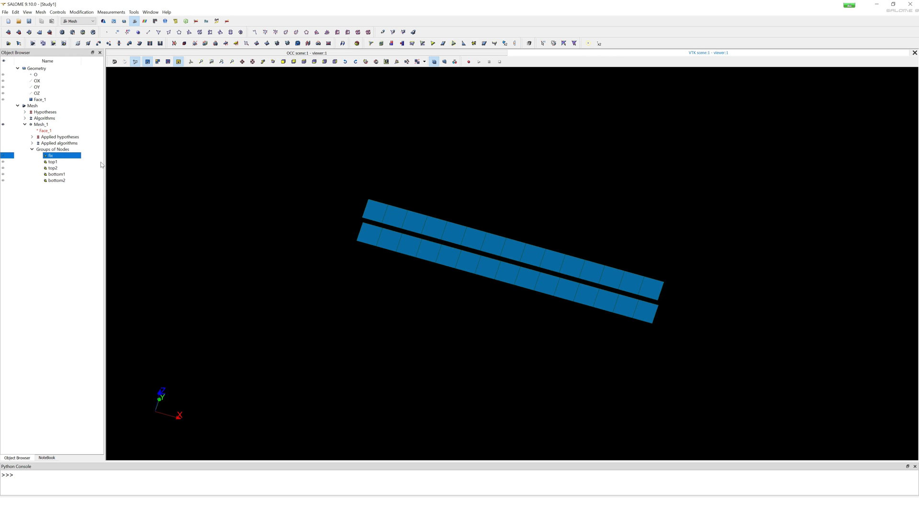
click(358, 266)
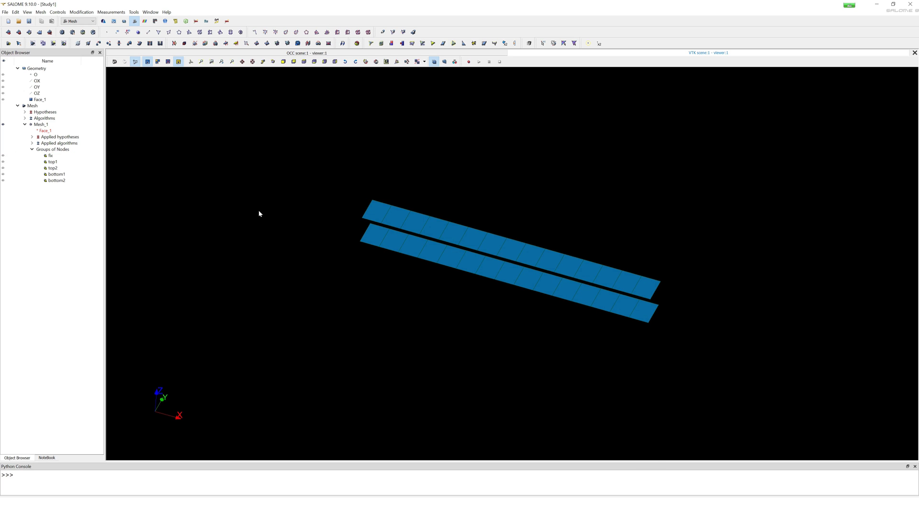
- Start exporting Mesh_1 as a UNV file and browse to the home folder
click(42, 125)
right_click(42, 125)
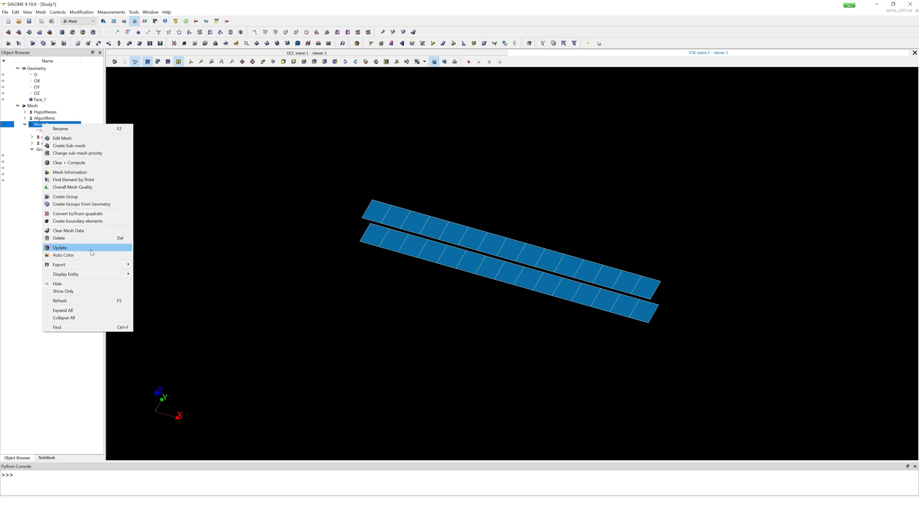
mouse_move(89, 264)
click(156, 271)
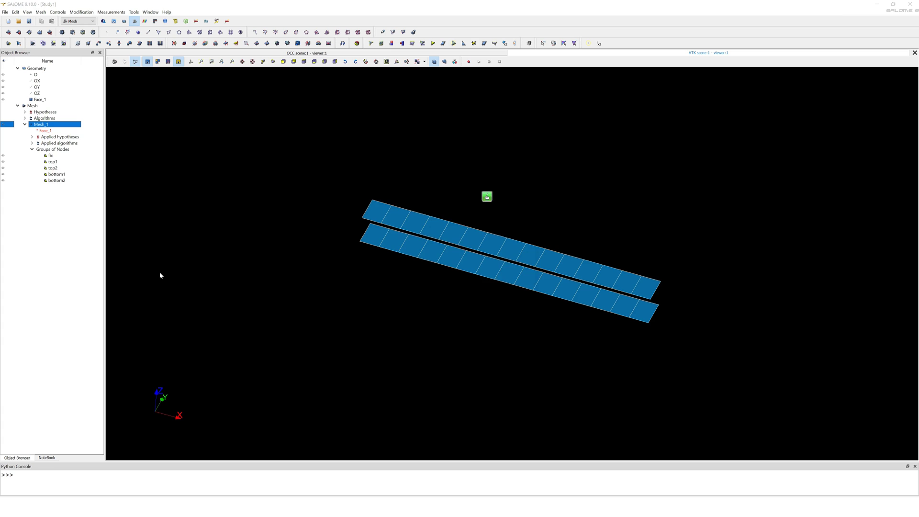
drag(440, 198, 392, 201)
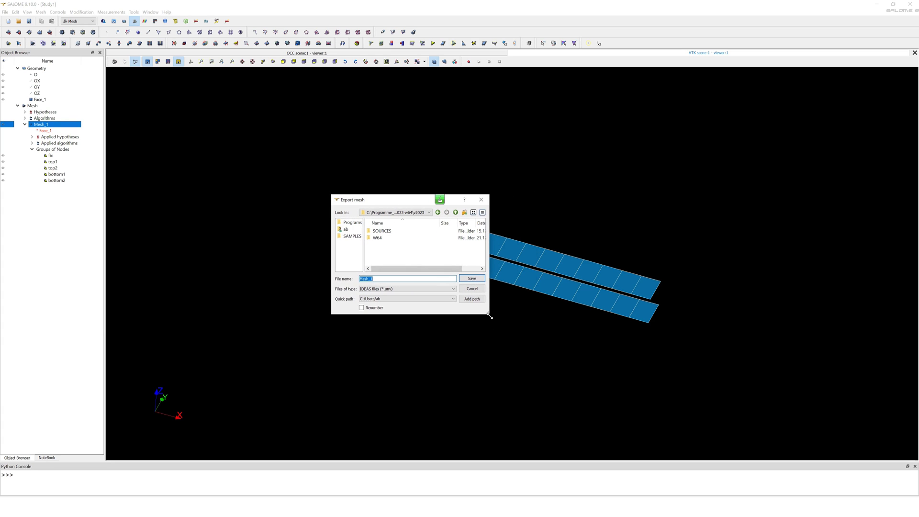
drag(489, 315, 587, 351)
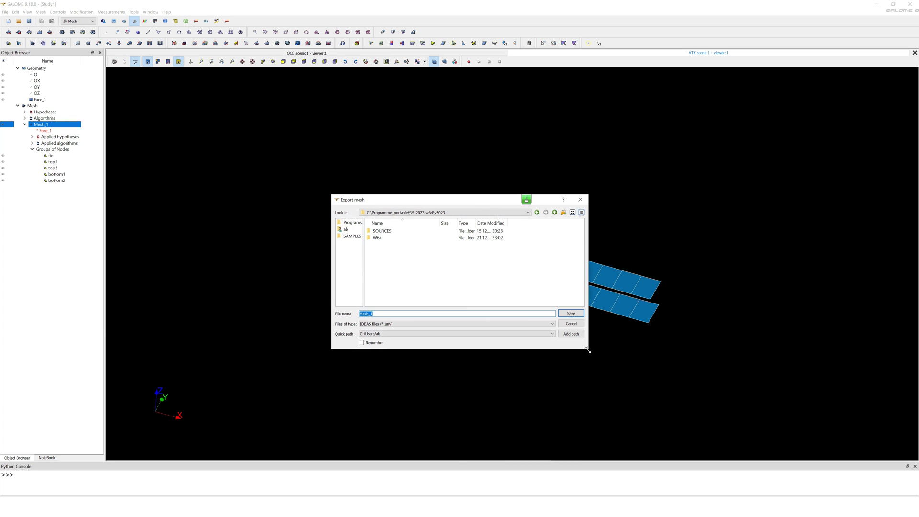
click(346, 229)
- Create a new GAP folder and save the mesh there as gap.unv
scroll(386, 252, down, 3)
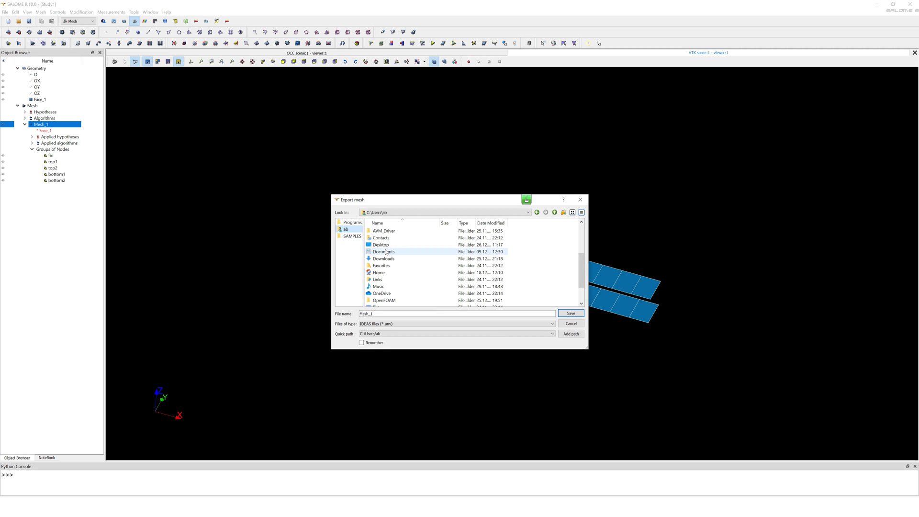
scroll(395, 258, down, 2)
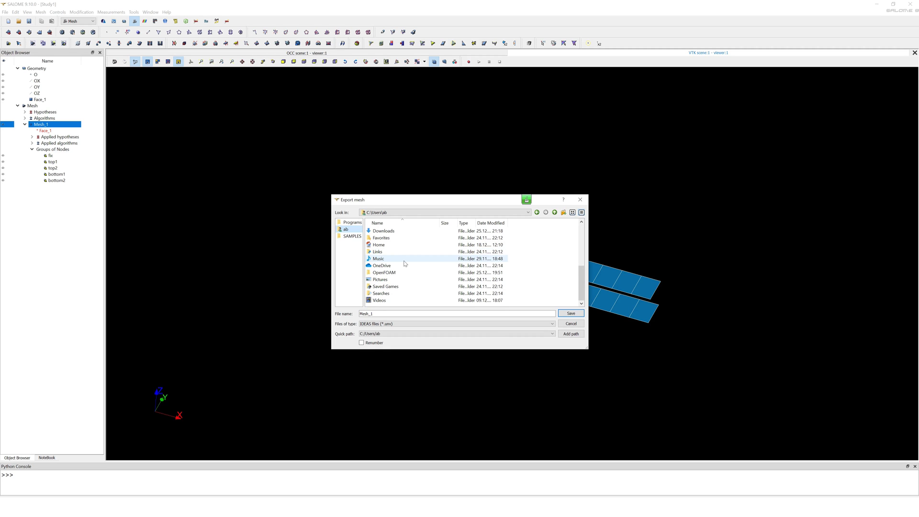
right_click(540, 266)
click(559, 280)
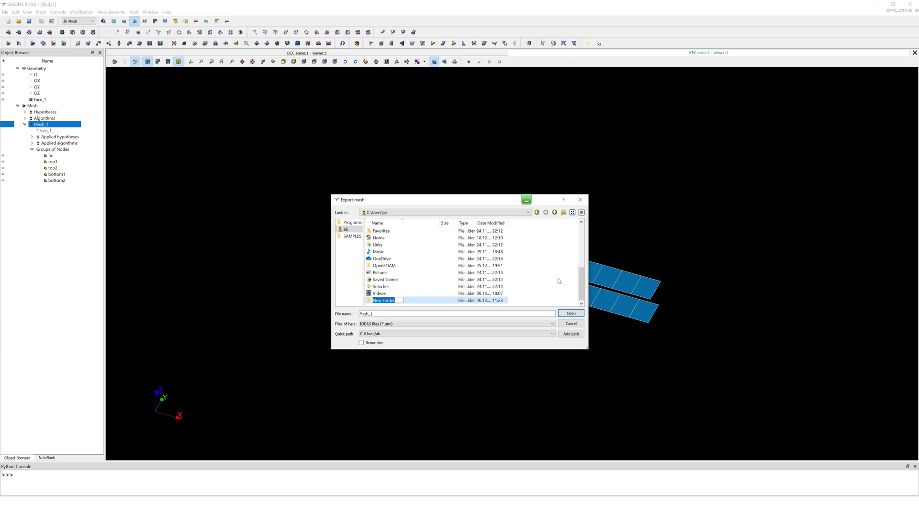
text(GAP)
key(Return)
key(Return)
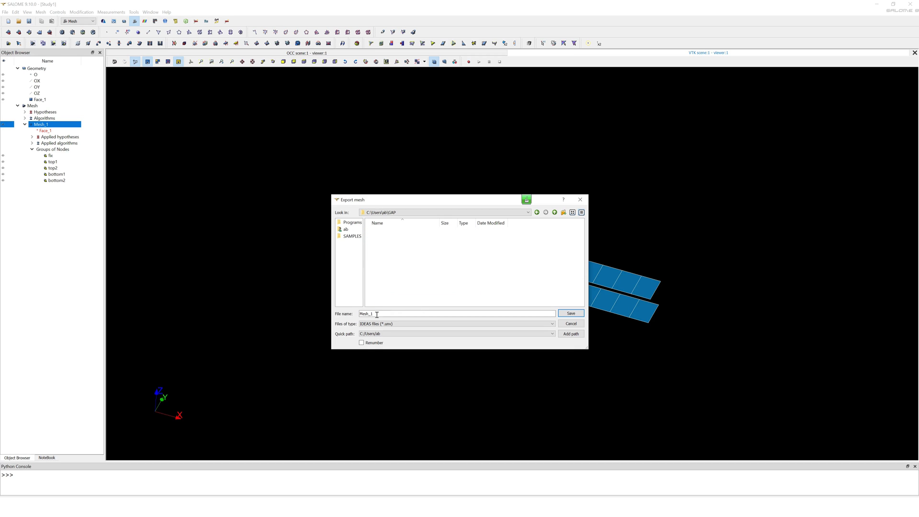
double_click(360, 314)
text(gap)
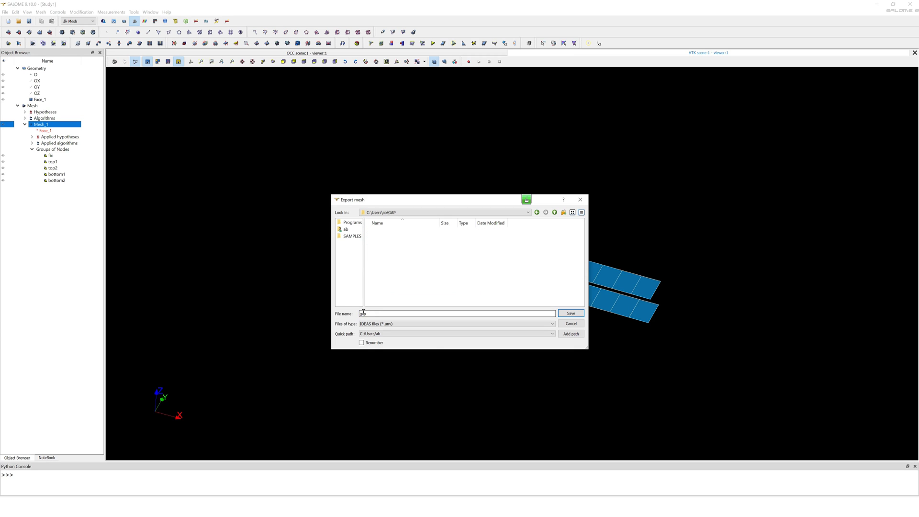
click(566, 314)
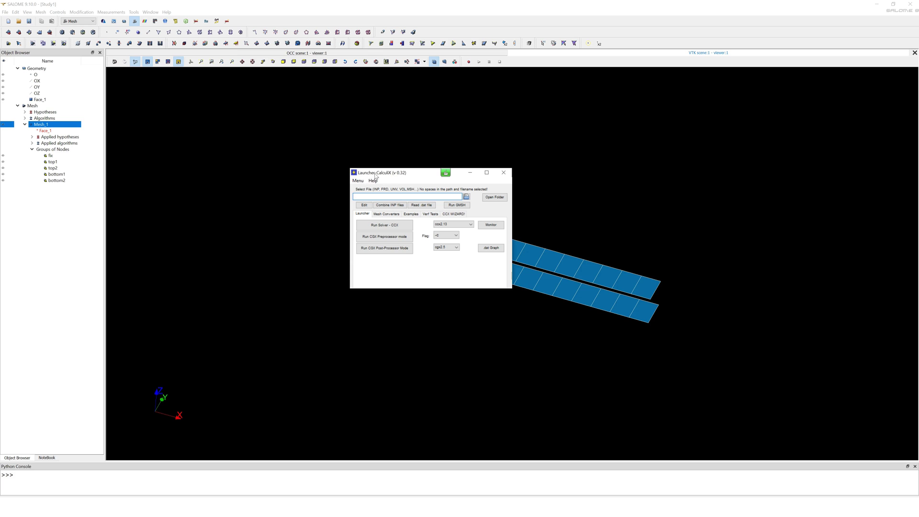
- Convert GAP\gap.unv into a CalculiX input file with the Launcher's mesh converter
click(387, 213)
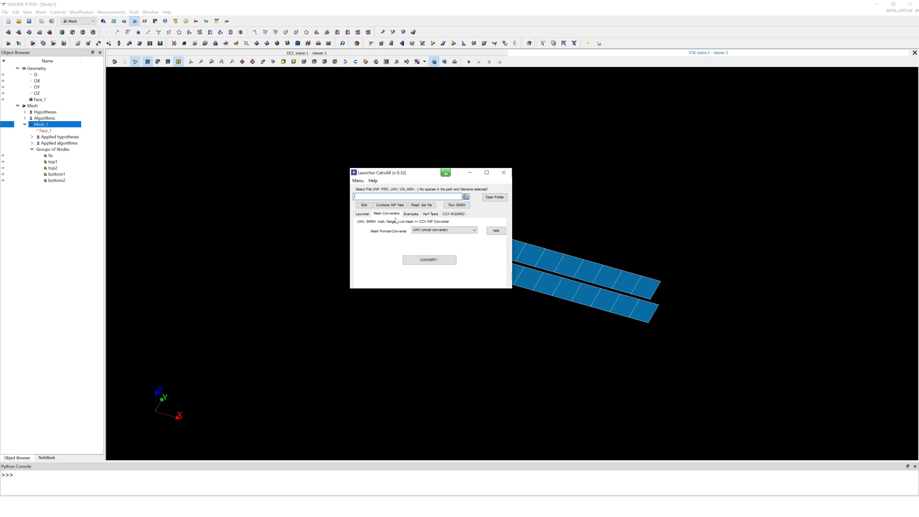
click(466, 197)
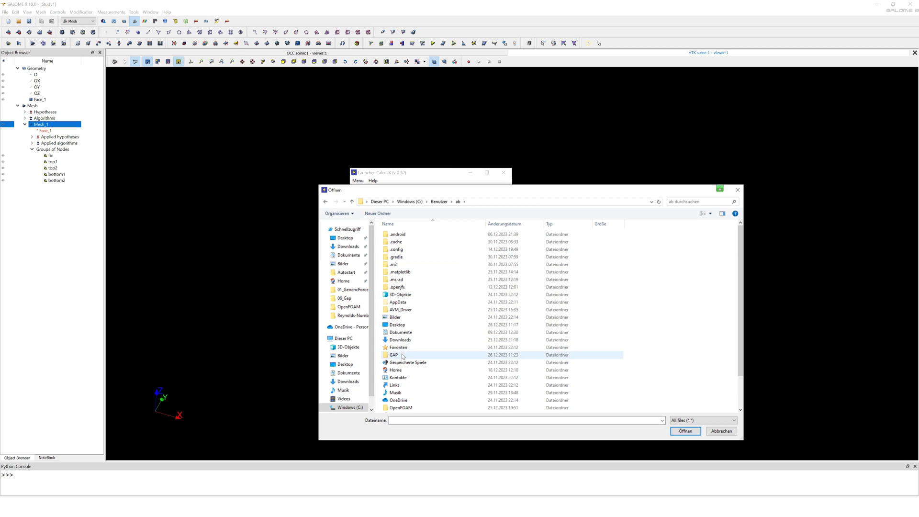
double_click(412, 355)
click(412, 237)
click(685, 431)
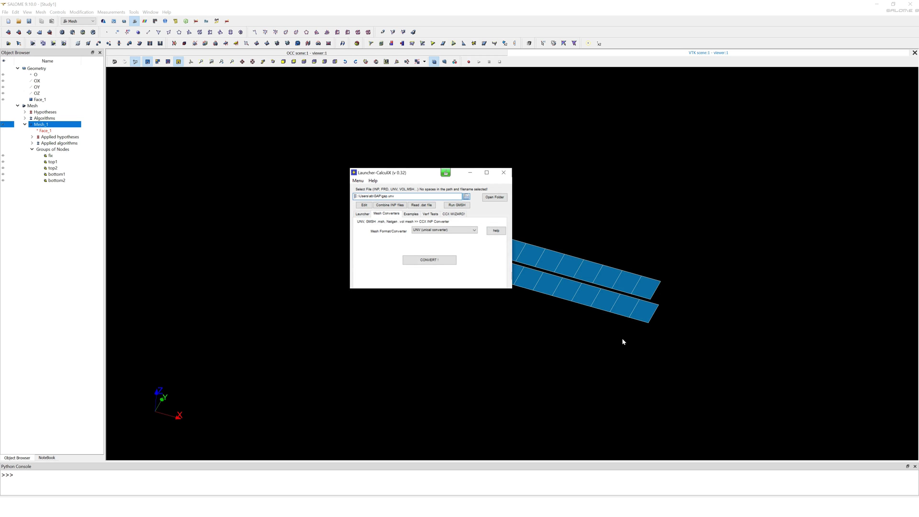
click(429, 261)
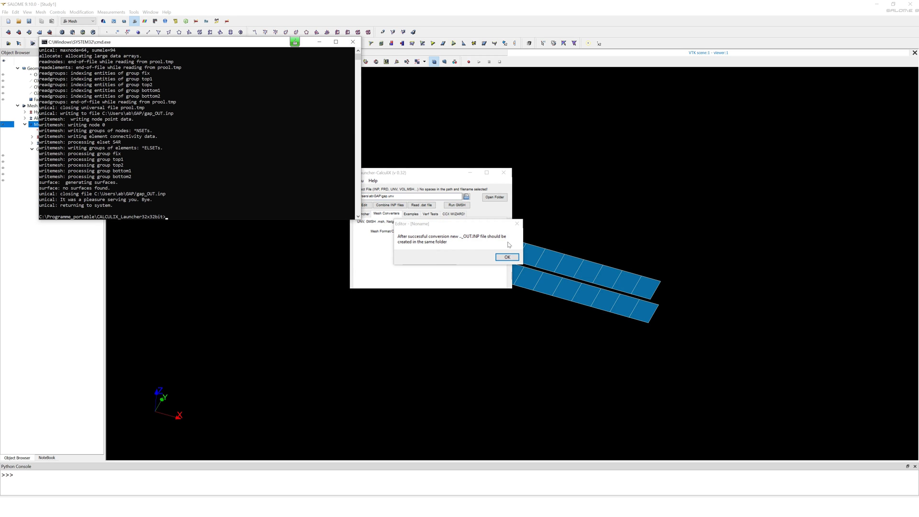
click(507, 257)
- Rename gap_OUT.inp to gap.inp in the GAP folder and open it in Notepad++
click(356, 45)
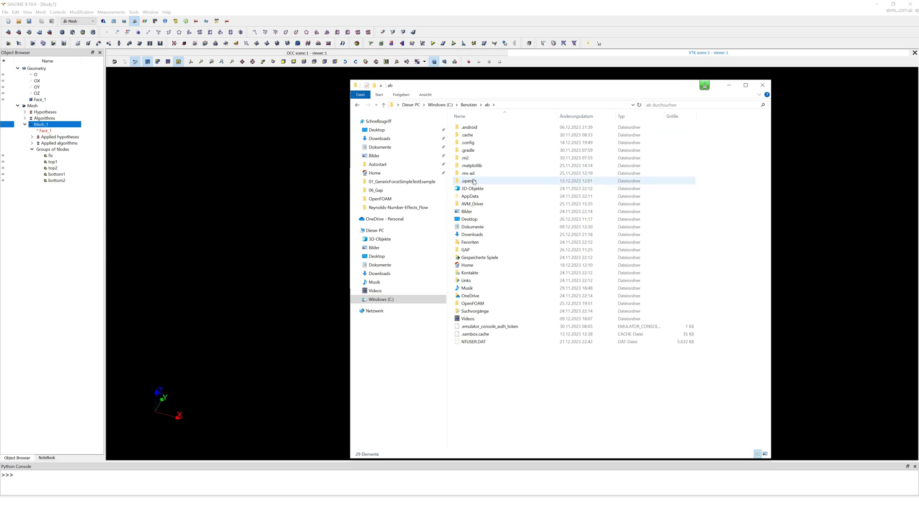
double_click(469, 251)
click(469, 129)
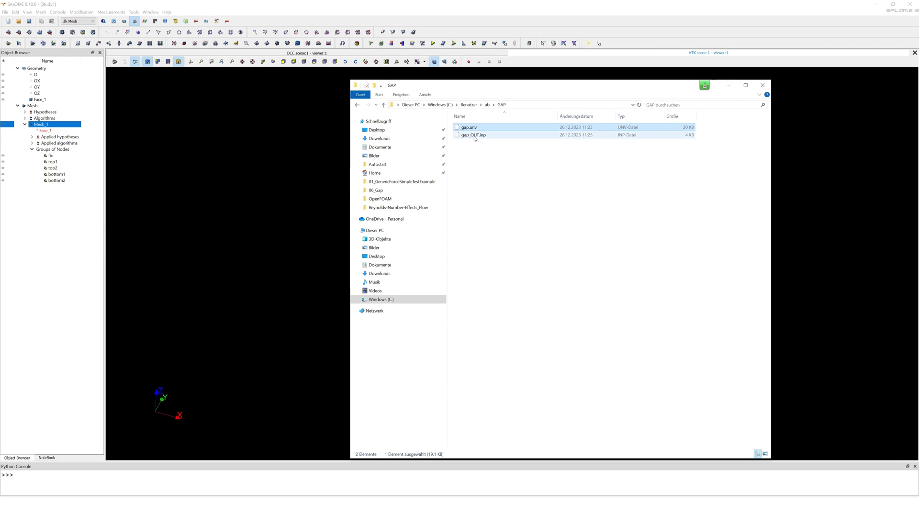
click(473, 135)
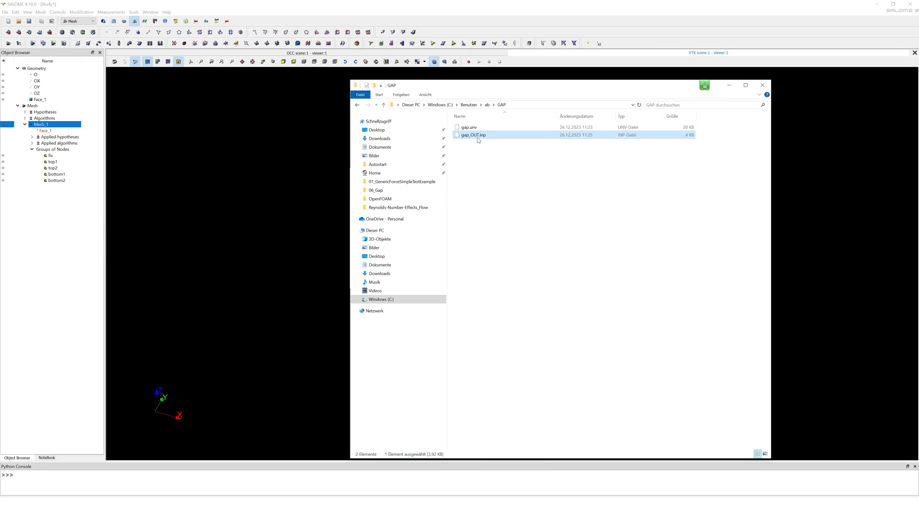
click(478, 135)
key(Right)
key(BackSpace)
key(BackSpace)
key(BackSpace)
key(BackSpace)
key(Return)
right_click(469, 128)
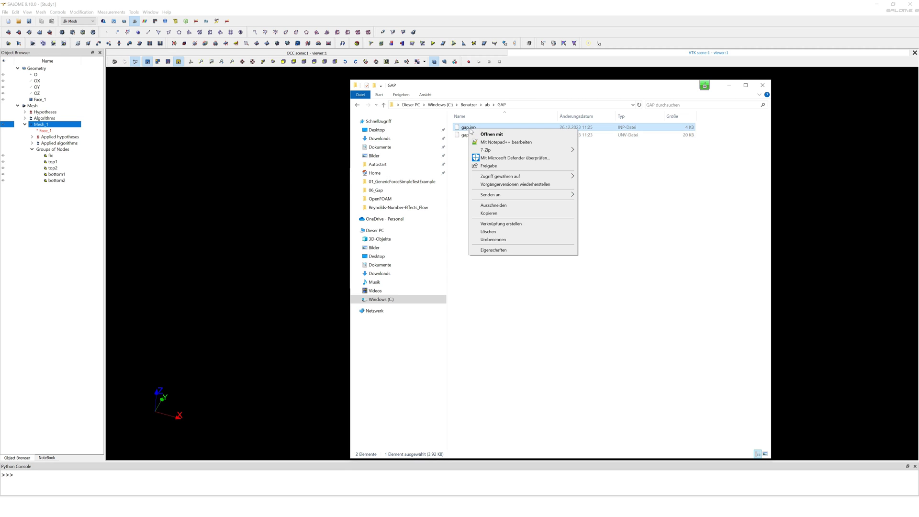
click(505, 143)
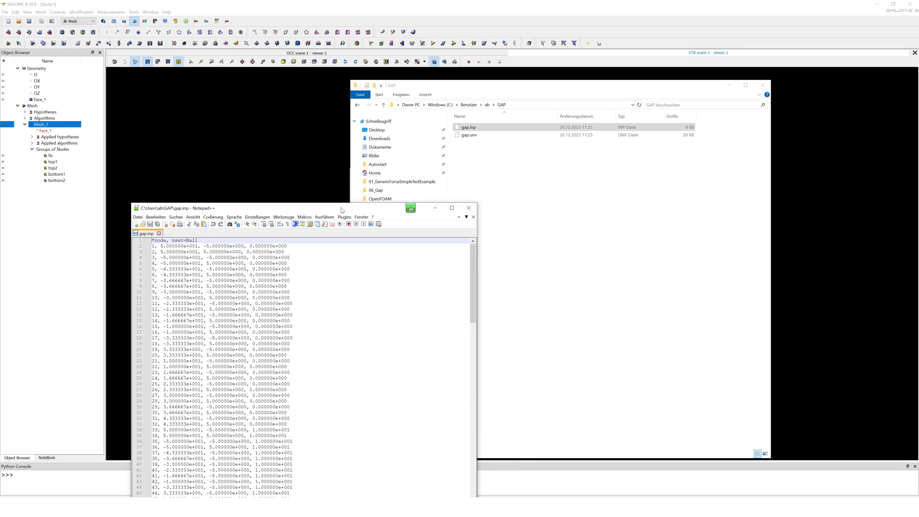
- Widen the Notepad++ window and review the fix, top1, top2, bottom2 node sets and element list
click(730, 85)
drag(335, 80, 389, 89)
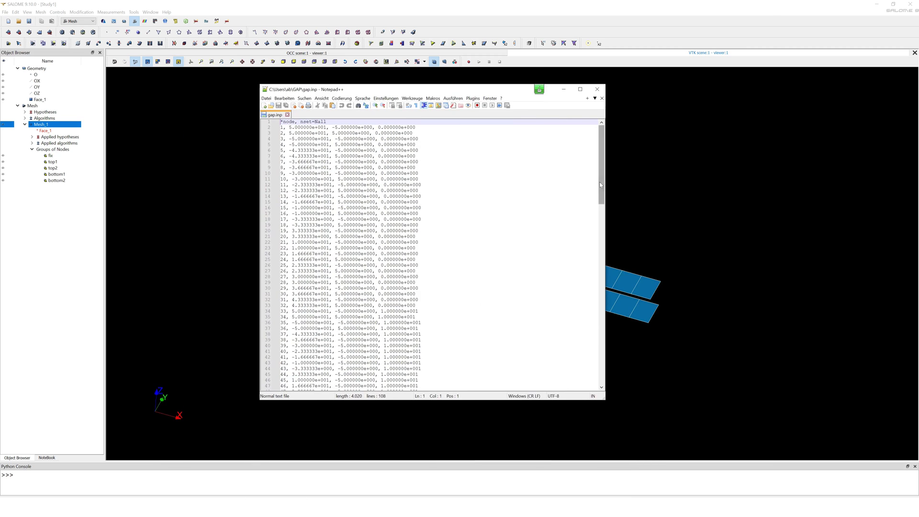
drag(602, 180, 651, 177)
scroll(396, 269, down, 17)
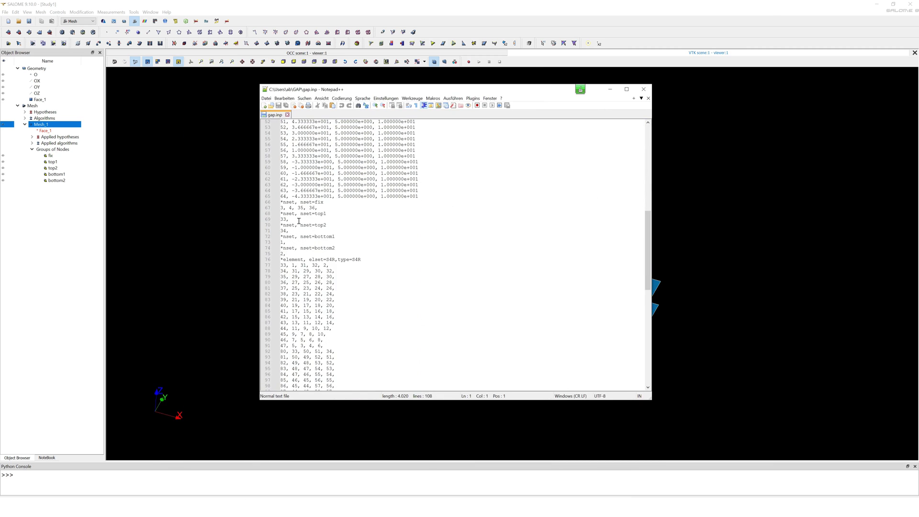
double_click(319, 202)
double_click(322, 214)
double_click(320, 225)
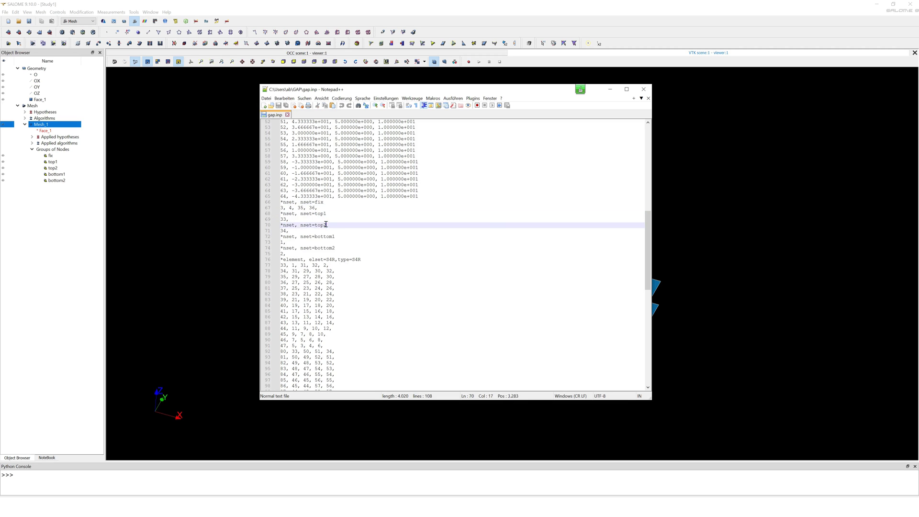
click(332, 253)
scroll(338, 279, down, 2)
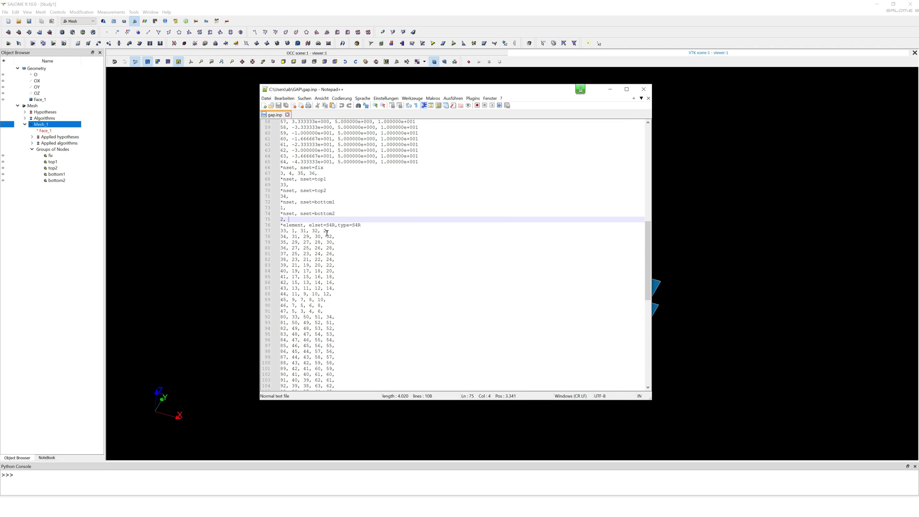
click(334, 225)
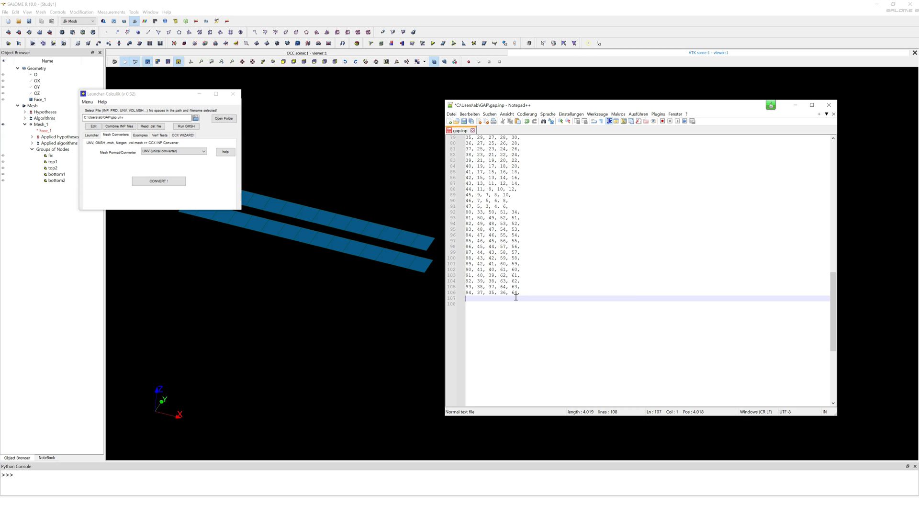
- Add *ELEMENT, TYPE=GAPUNI, ELSET=gap1 with elements 1001 (nodes 1, 33) and 1002 (nodes 2, 34)
text(*ELEMENT, TYPE=GAPUNI, ELSET=gap1)
key(Return)
text(1001,)
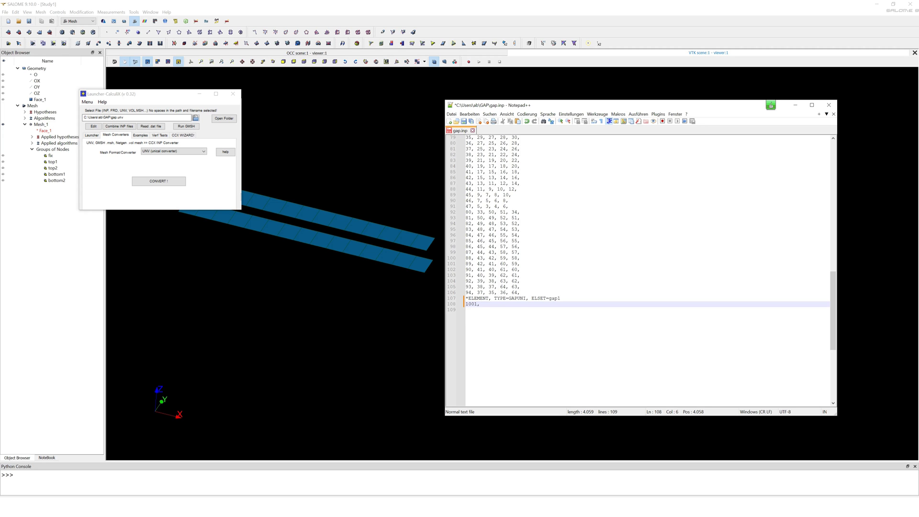
scroll(501, 186, up, 6)
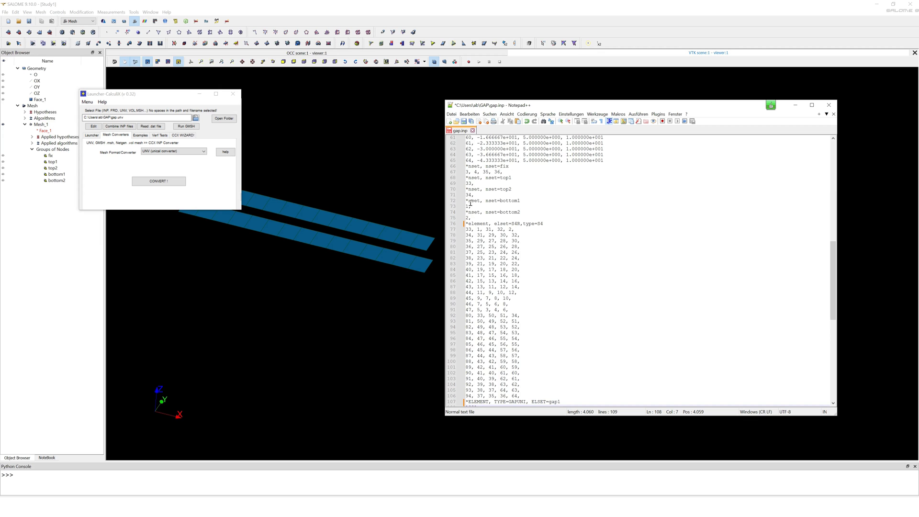
scroll(470, 203, down, 4)
scroll(481, 187, up, 3)
scroll(468, 194, down, 3)
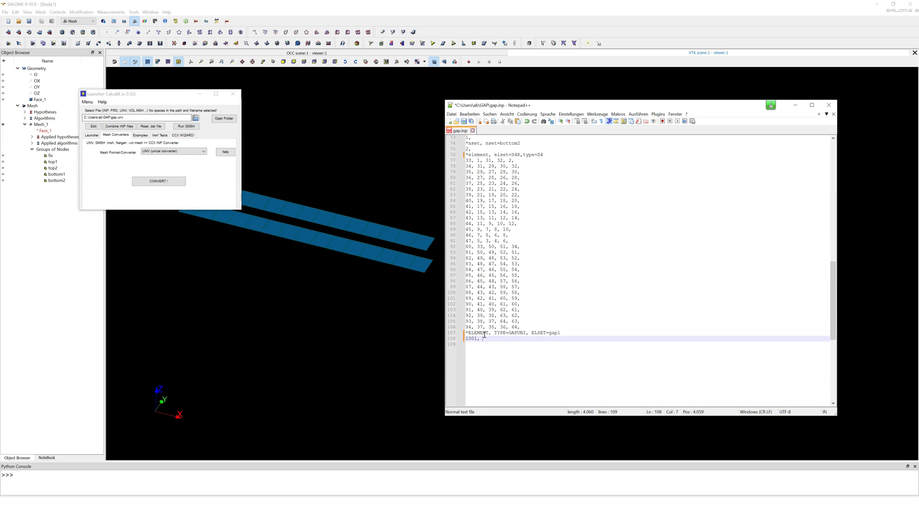
text(1, 33)
key(Return)
text(1002)
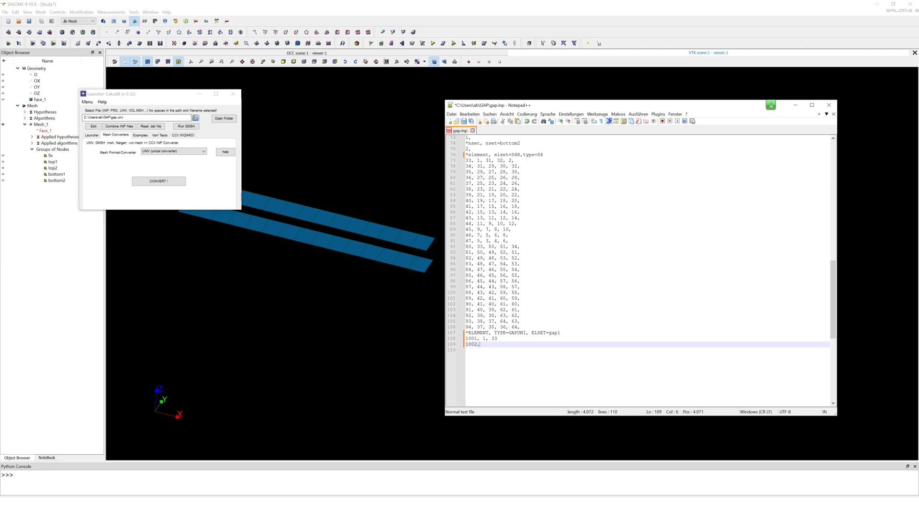
text(,)
scroll(601, 269, up, 2)
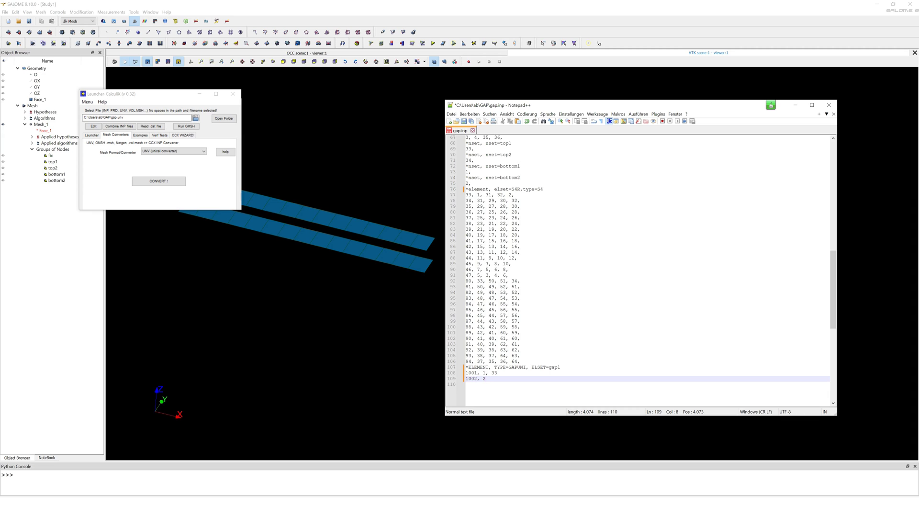
text(2, 34)
scroll(521, 369, down, 3)
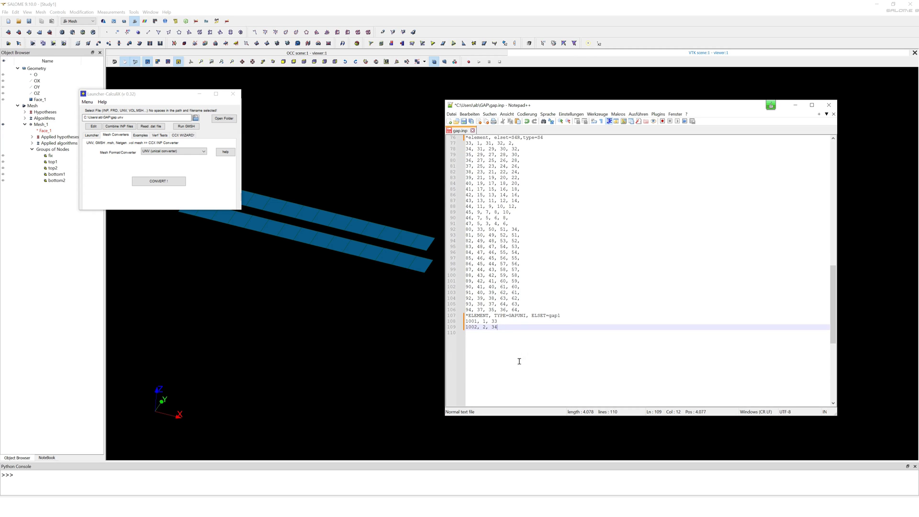
text(34)
key(Return)
- Add a *GAP, ELSET=gap1 card: 10, 0.0, 0.0, 1.0, , 1.e12, 1.e-3
text(*)
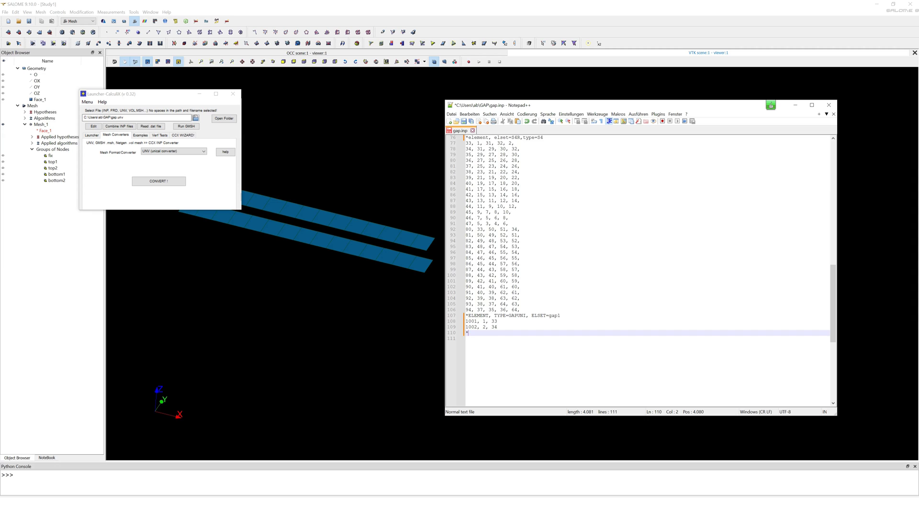
text(GAP, ELS)
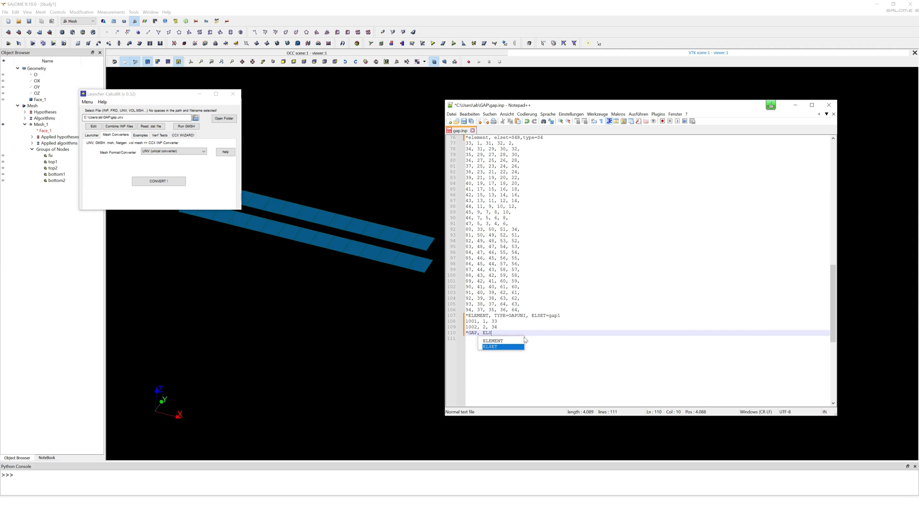
text(ET=gap1)
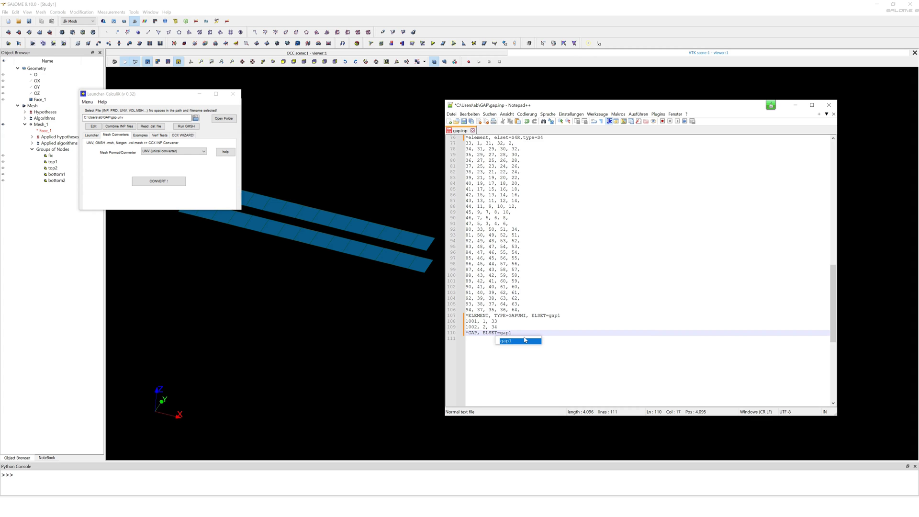
key(Return)
key(Return)
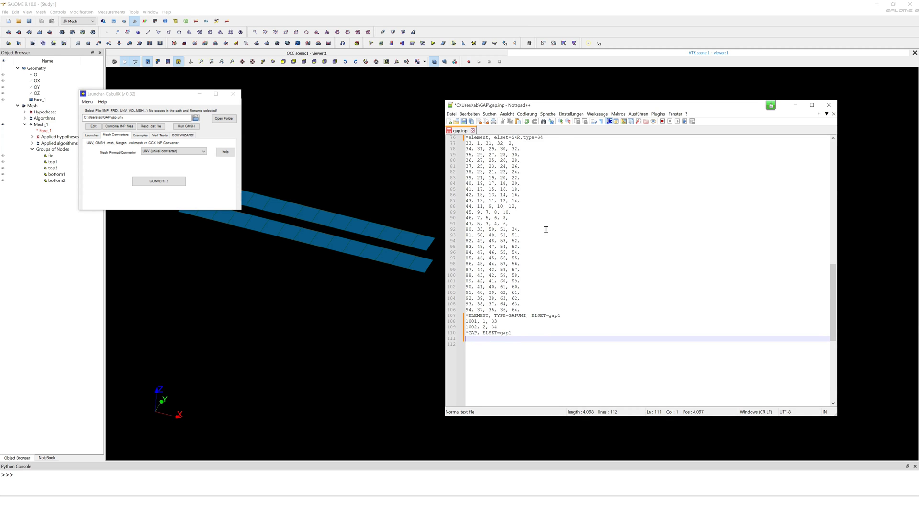
drag(562, 105, 565, 103)
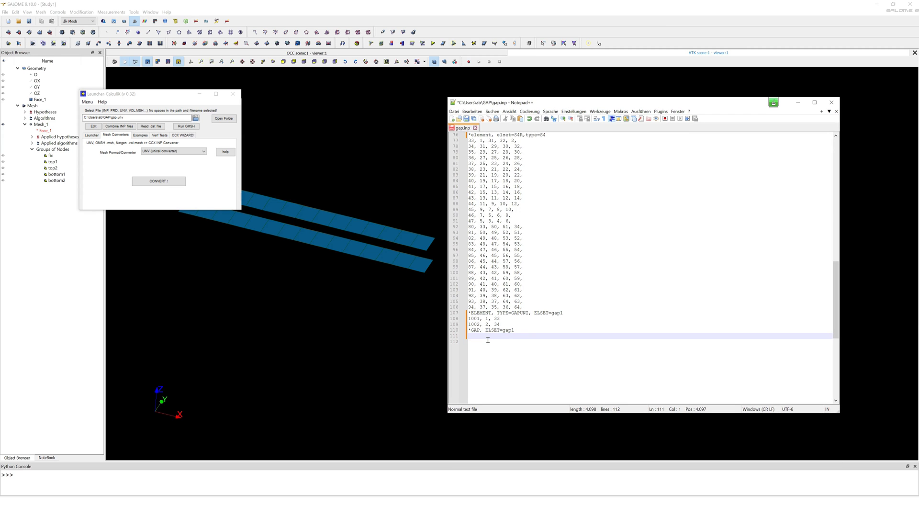
text(10, 0.0, 0.0, 1.0, , 1.)
text(e12, 1.e-3)
key(Return)
- Add a separator line and begin the SHELL SECTION, MATERIAL=steel, ELSET= card
text(*******)
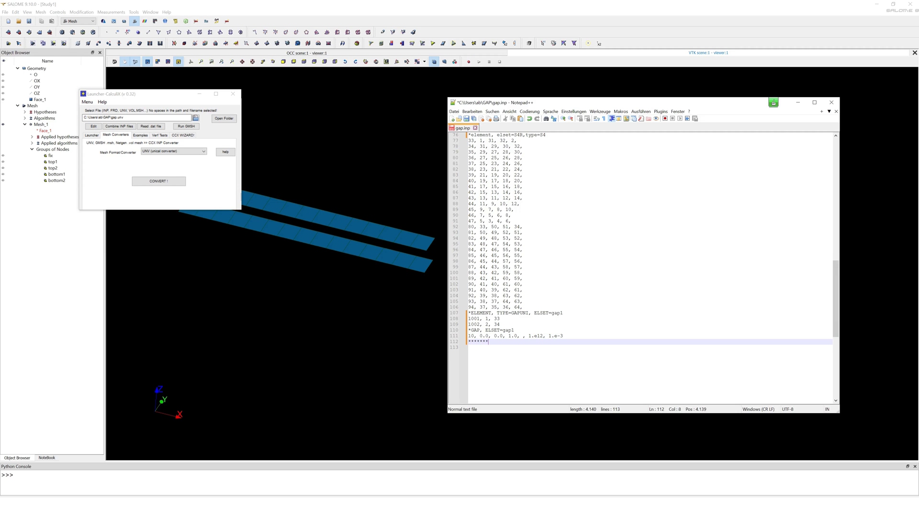
key(Return)
text(SHELL)
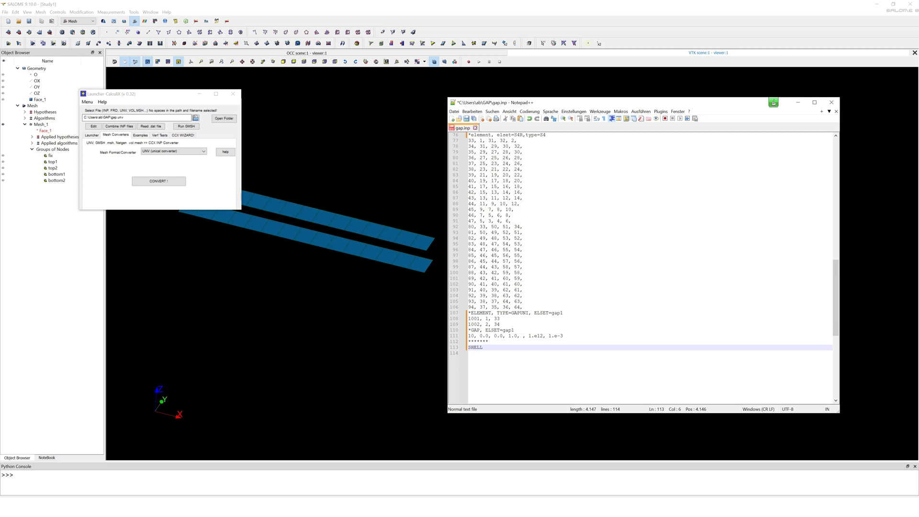
text( SECTION, MATERIAL=steel, ELSET=)
- Change elset=S4R on line 76 to elset=plate
scroll(626, 301, up, 20)
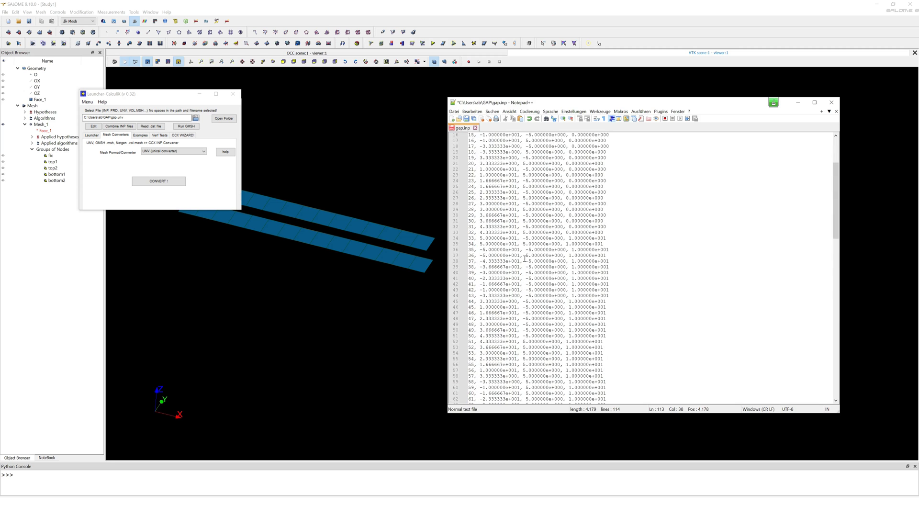
scroll(525, 258, down, 15)
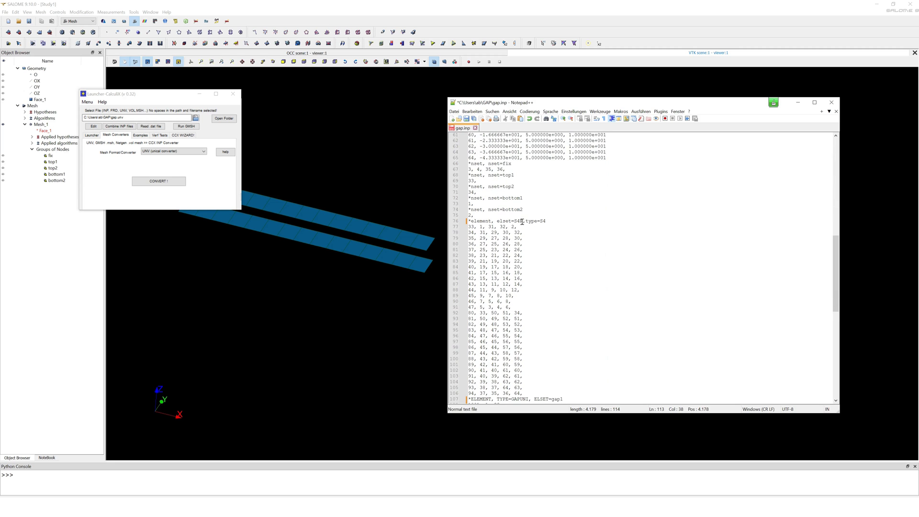
click(522, 221)
key(BackSpace)
key(BackSpace)
key(BackSpace)
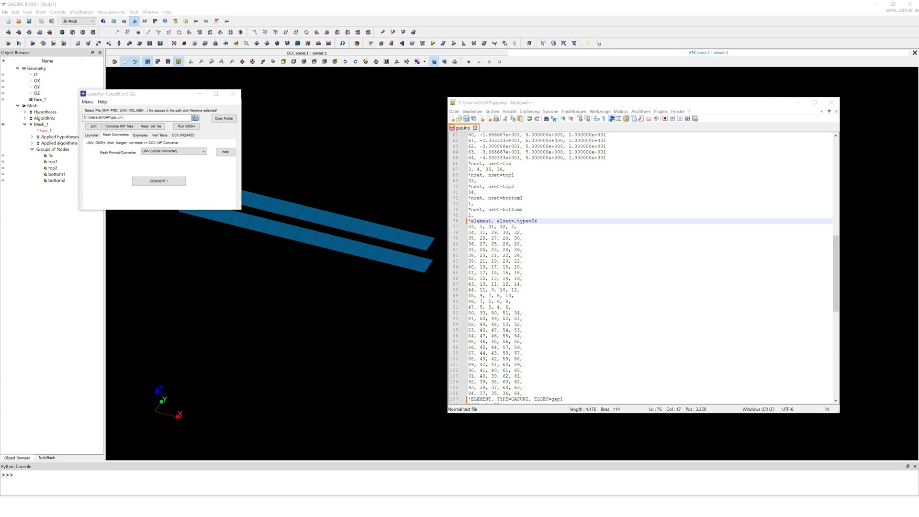
text(plate)
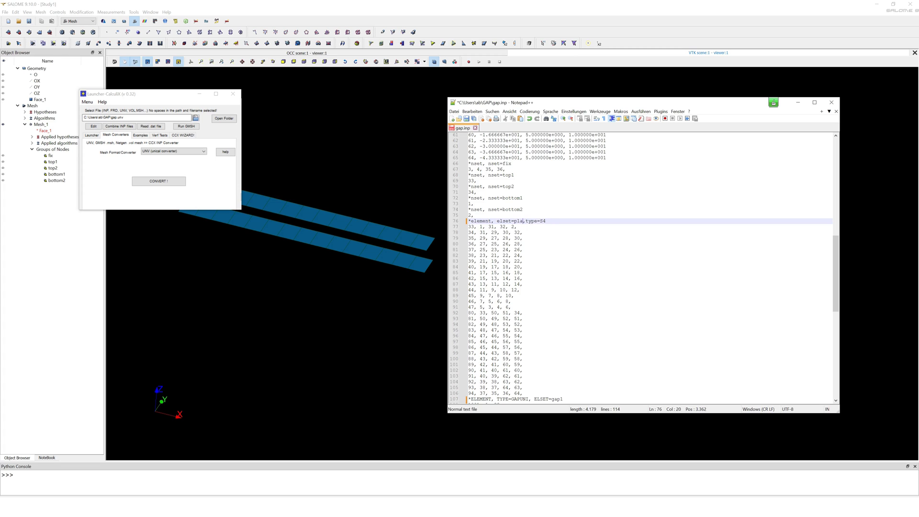
- Complete the SHELL SECTION line with ELSET=plate and add lines for the thickness and material
scroll(519, 234, down, 5)
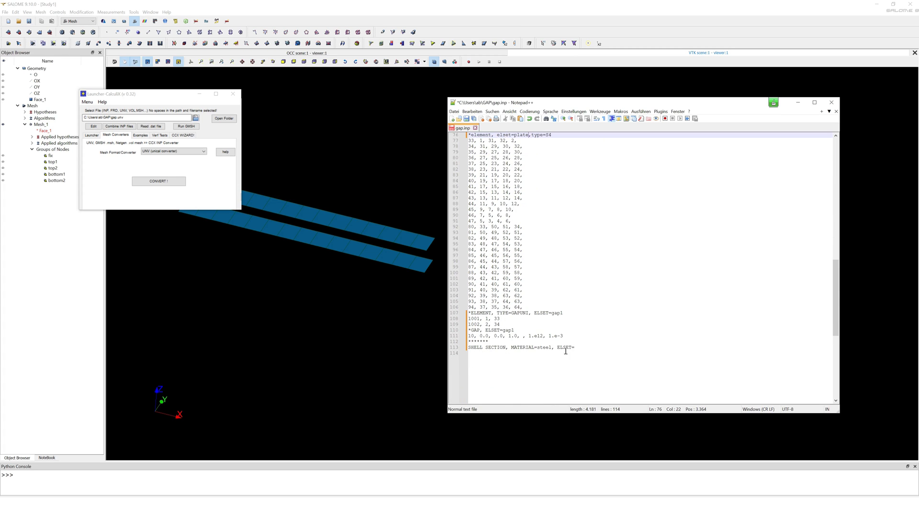
click(580, 349)
text(plate)
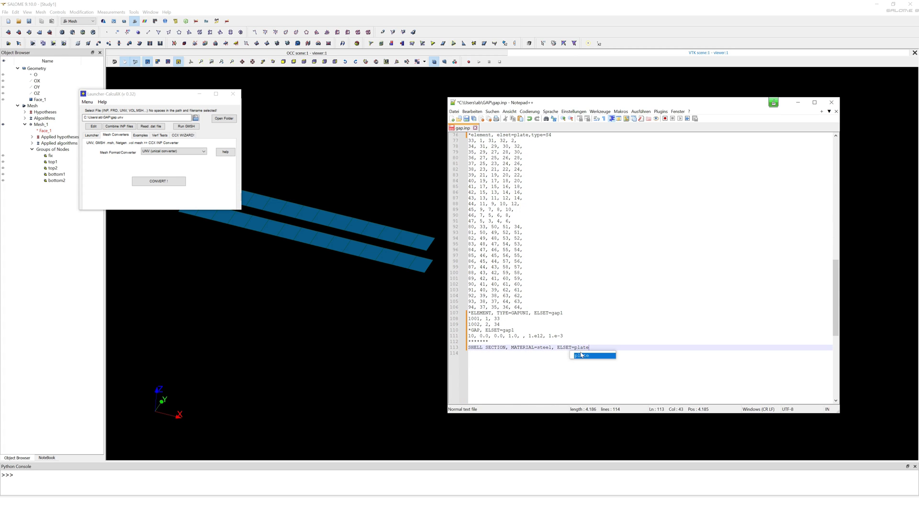
double_click(580, 354)
key(Return)
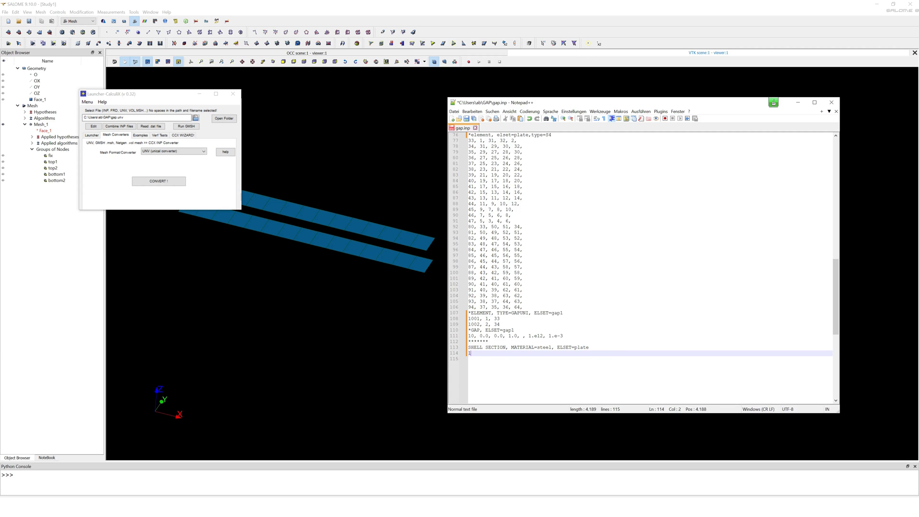
key(Return)
- Add *MATERIAL, NAME=steel with *ELASTIC constants 210000, 0.3
text(*MAT)
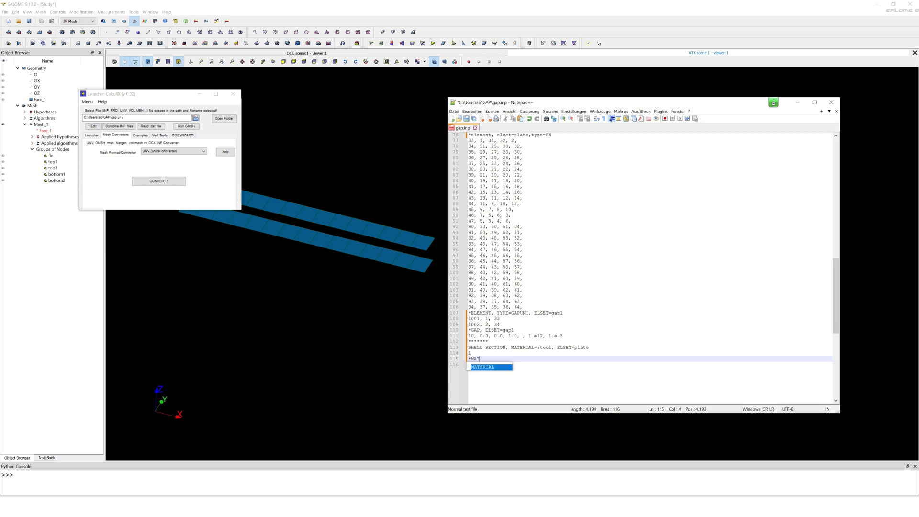
text(ERIAL, NAME=)
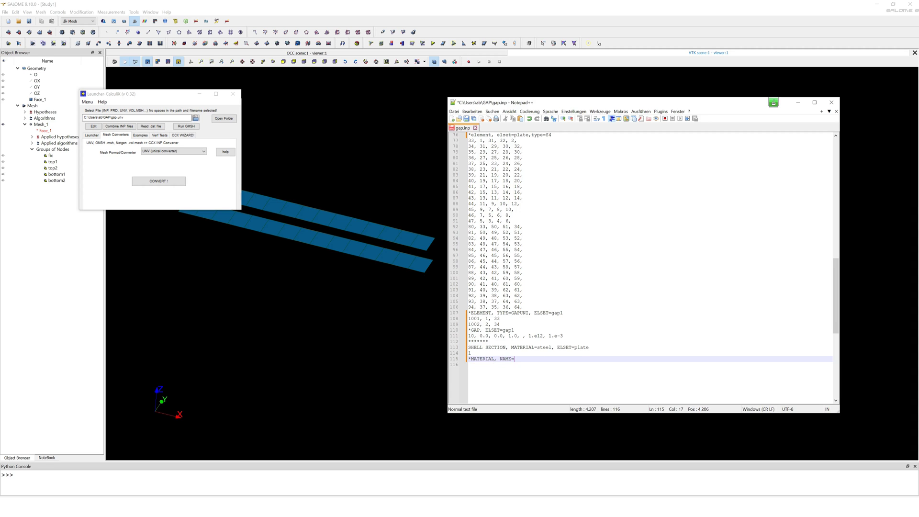
text(steel)
key(Return)
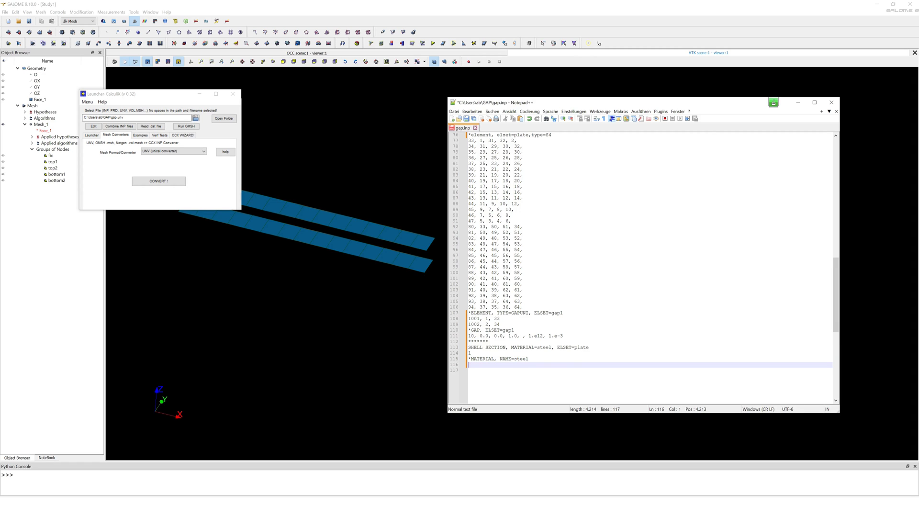
text(*ELASTIC)
key(Return)
text(210)
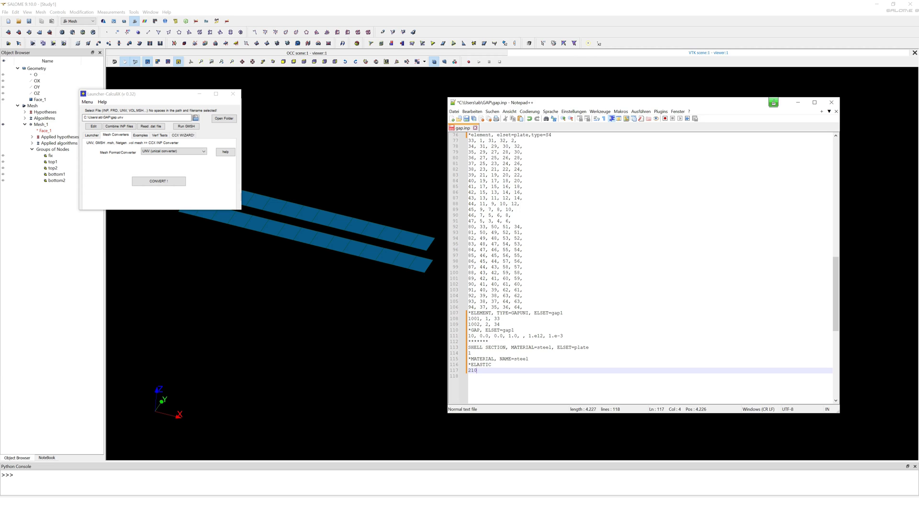
text(000.)
text( 0.3)
key(Return)
- Add *DENSITY 7.85e-09 followed by a ** separator line
text(*)
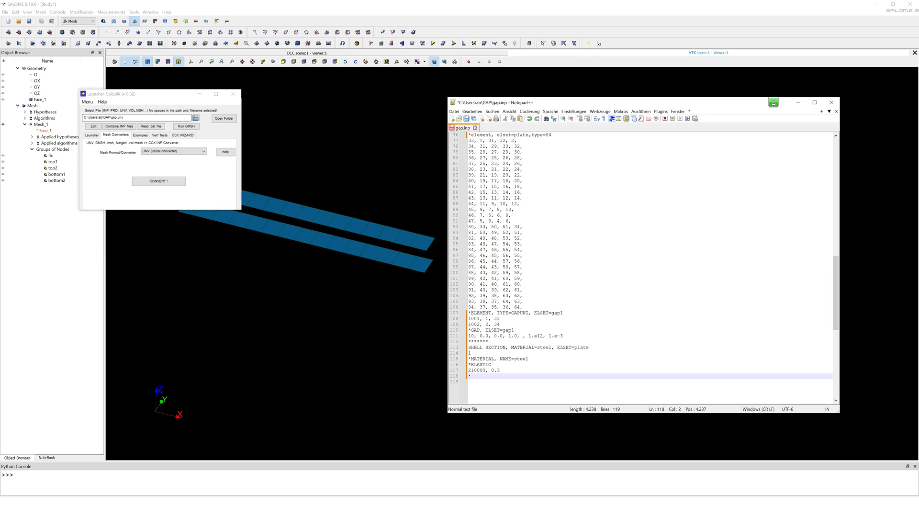
text(DENSITY)
key(Return)
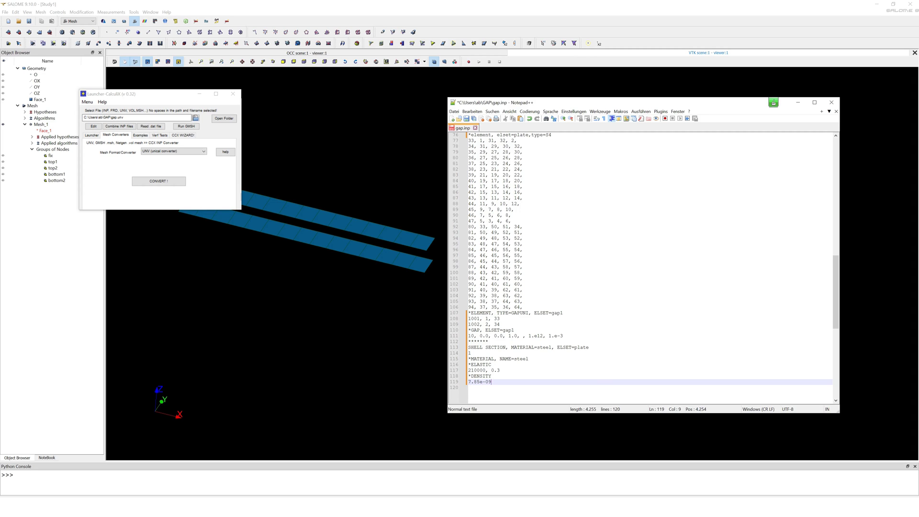
text(7.85e-09)
key(Return)
scroll(556, 318, down, 5)
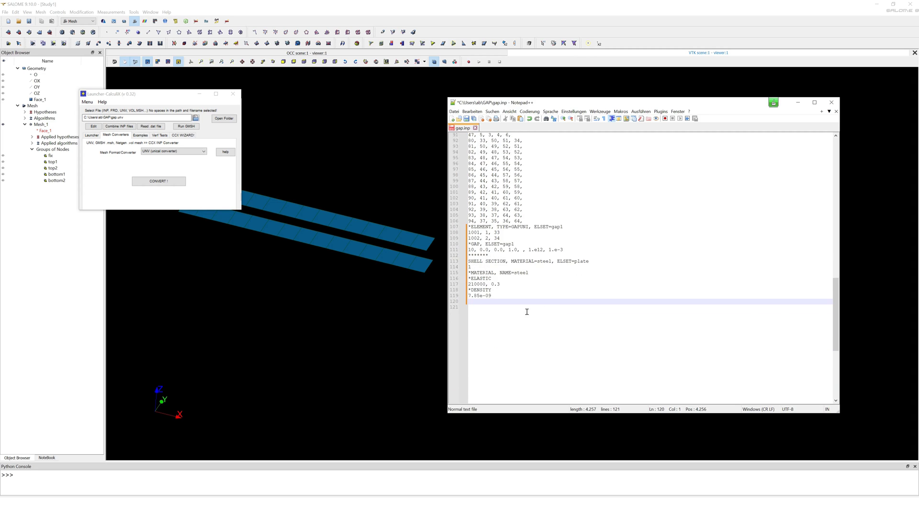
text(**)
key(Return)
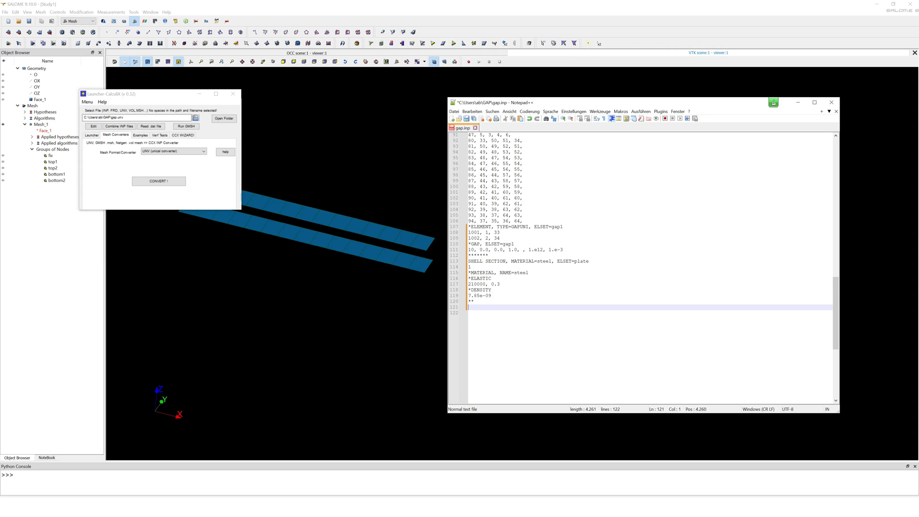
- Add AMPLITUDE Force with points 0,0; 0.5,1.0; 0.75,0; 1.0,-1.0, then begin BOUNDARY
text(AMPLITUDE, NAME=Force)
key(Return)
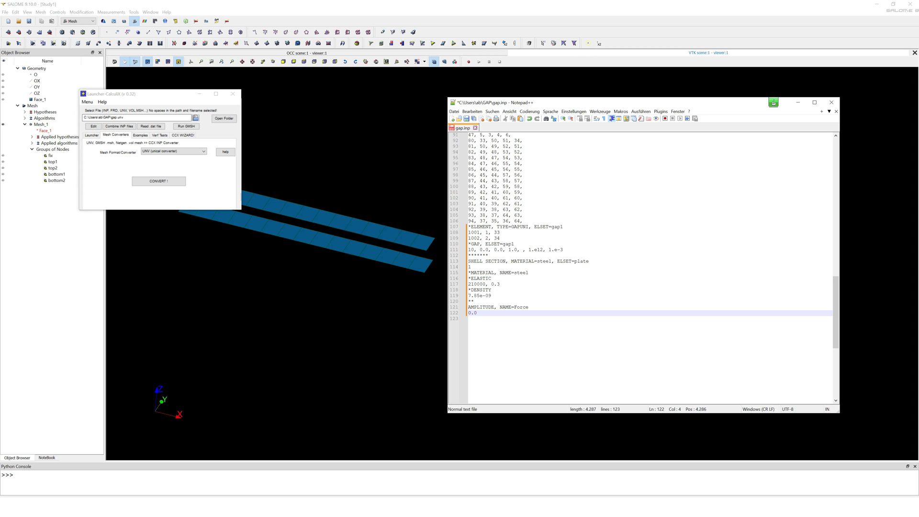
text(0.0,0.0, 0.5,1.0, 0.75,0.0, 1.0,-1.0)
key(Return)
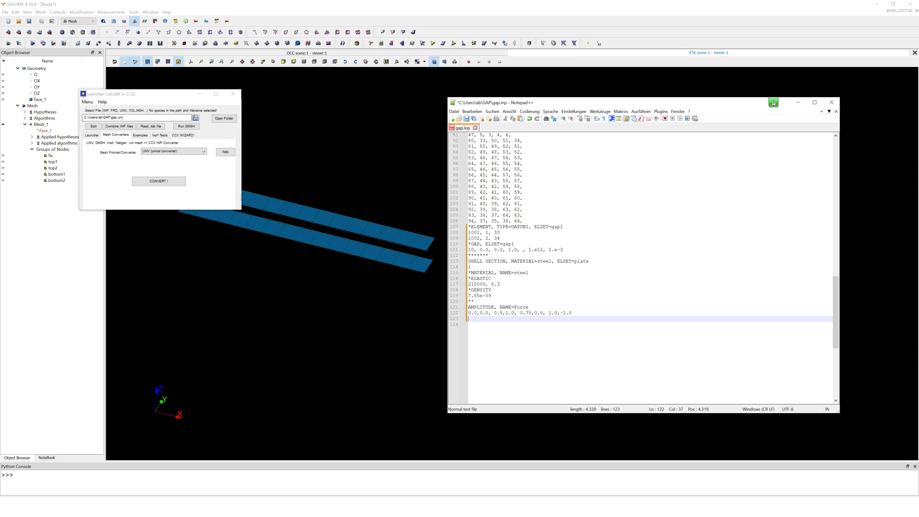
text(**)
key(Return)
text(BOU)
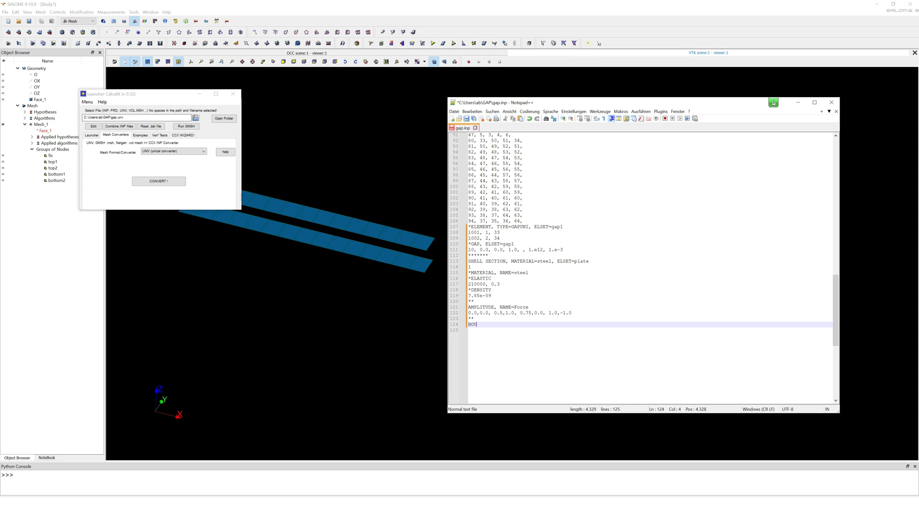
text(NDARY)
- Fix node set fix in degrees of freedom 1 to 6
key(Return)
text(fix,)
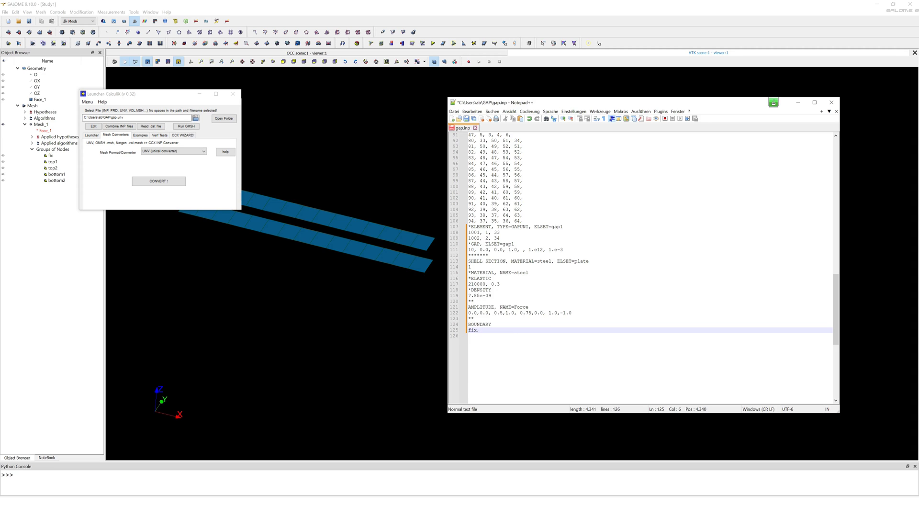
text( 1,6, 0.0)
key(Return)
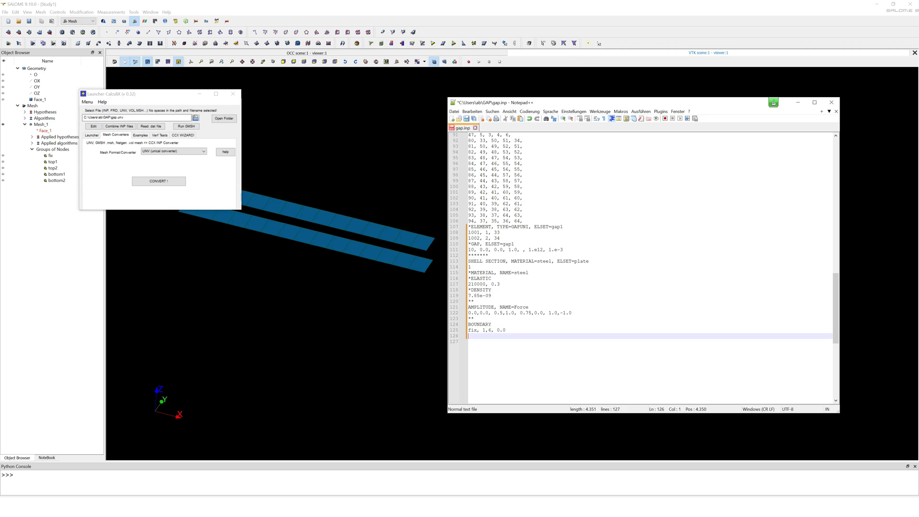
- Add a STEP comment, then *STEP, NLGEOM, INC=1000 with *STATIC, DIRECT increments 0.1, 1
text(******* STEP ********)
key(Return)
text(**)
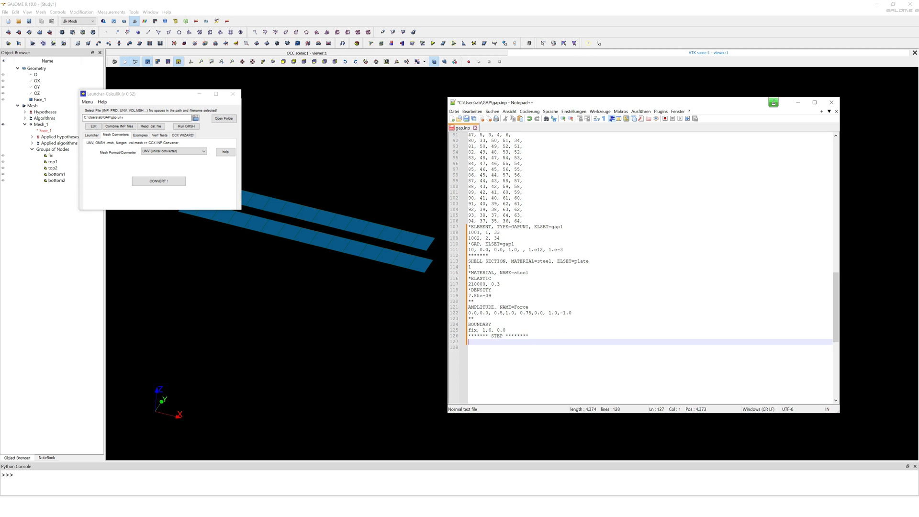
key(Return)
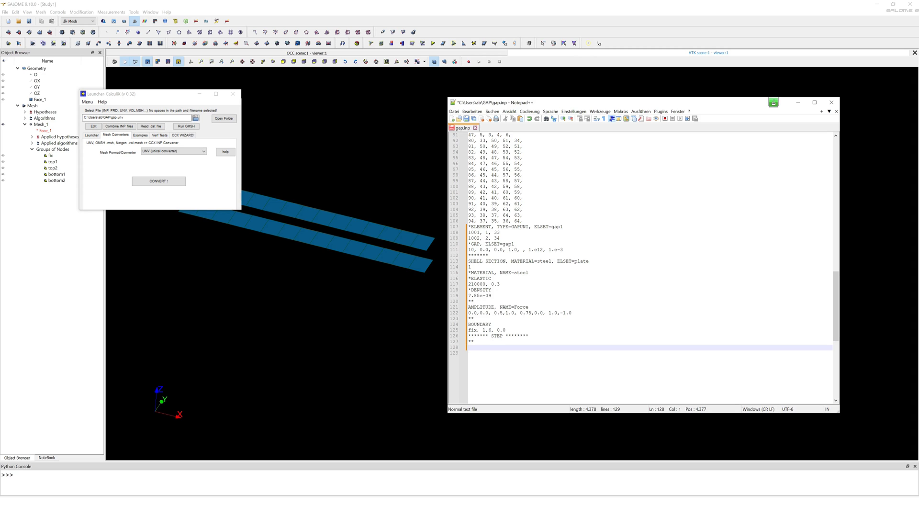
text(*STEP, NLGEOM, INC=1000)
key(Return)
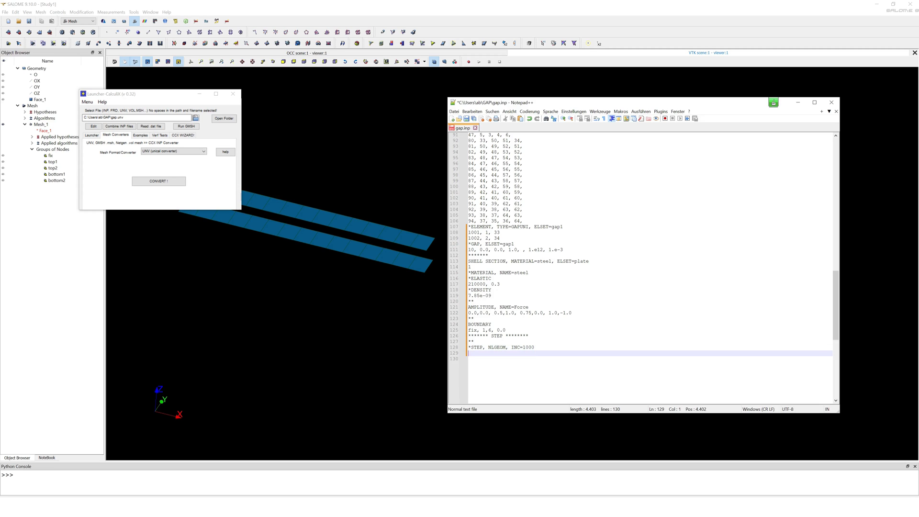
text(*STATIC, DIRECT)
key(Return)
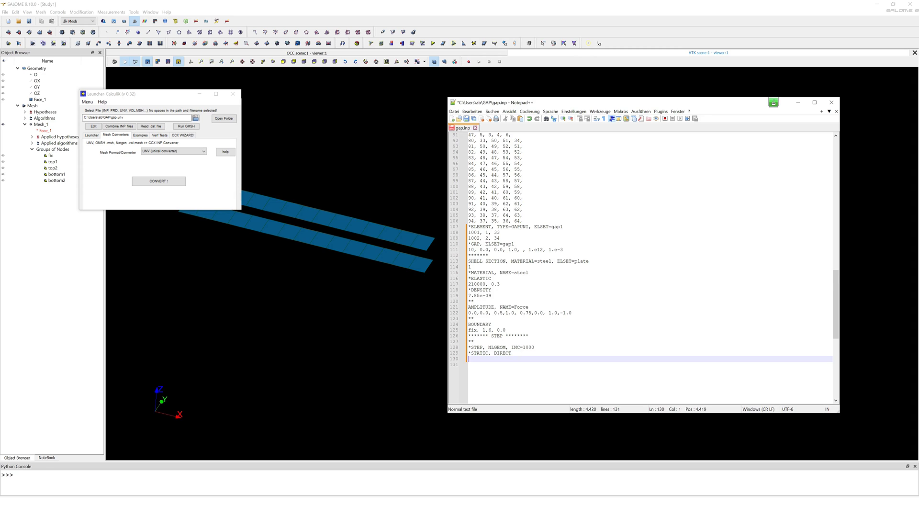
text(0.1, 1)
key(Return)
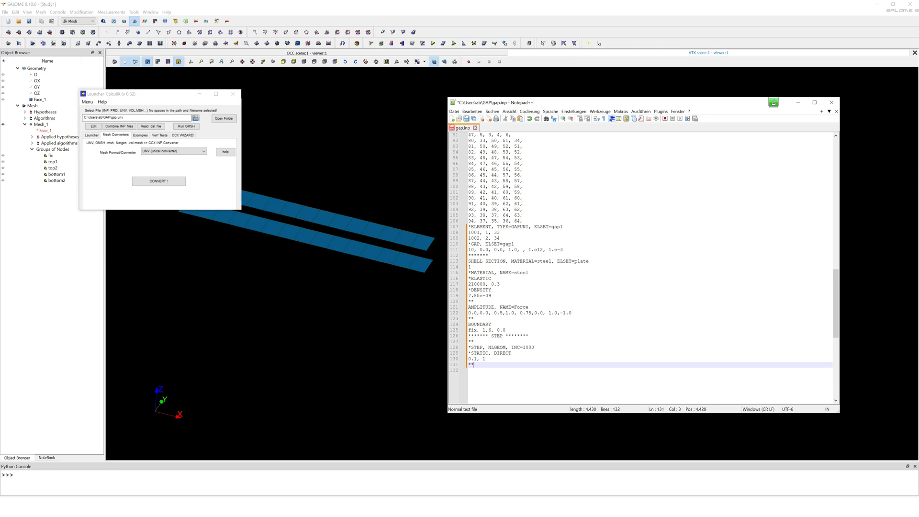
key(Return)
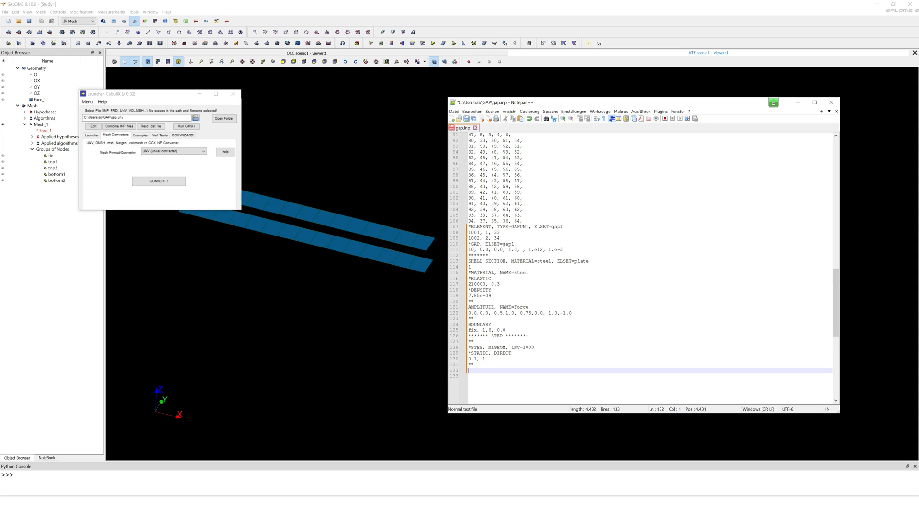
- Apply *CLOAD with amplitude Force: 5 in direction 3 on top1 and top2
text(*CLOAD, AMPLITUDE=Force)
key(Return)
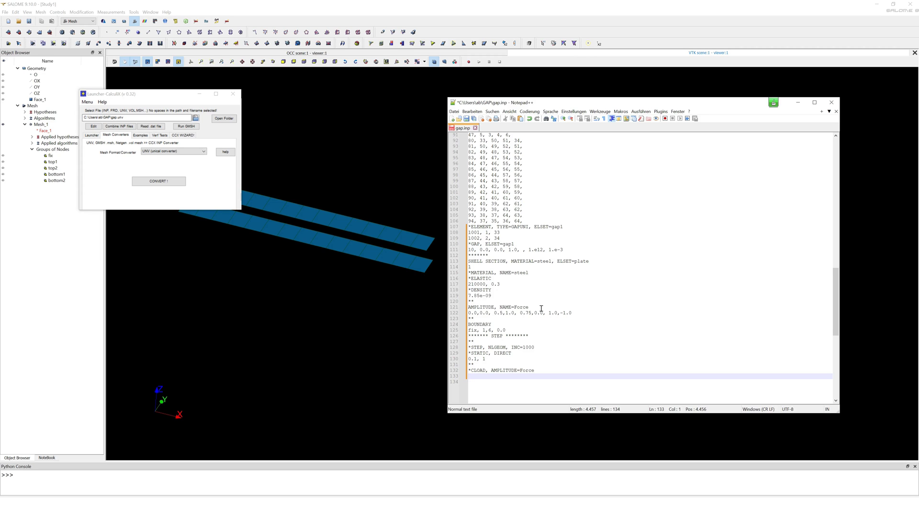
text(top1)
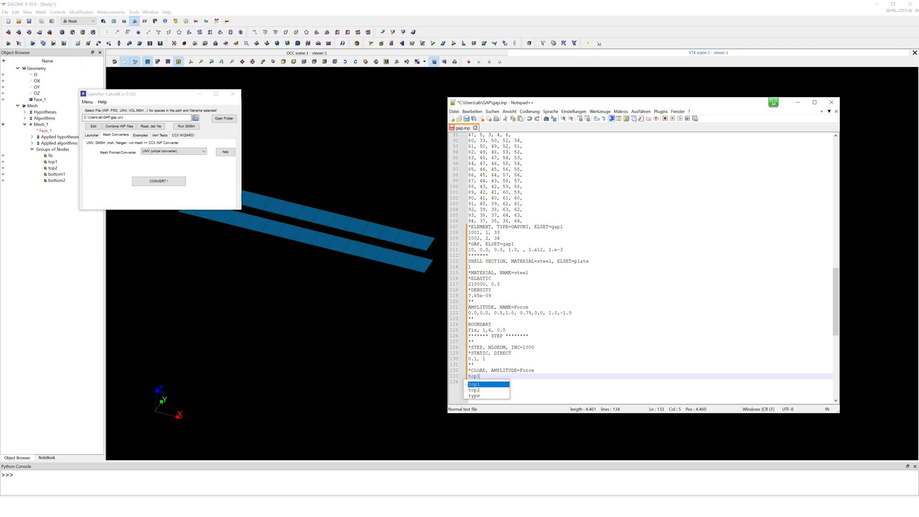
text(, 3)
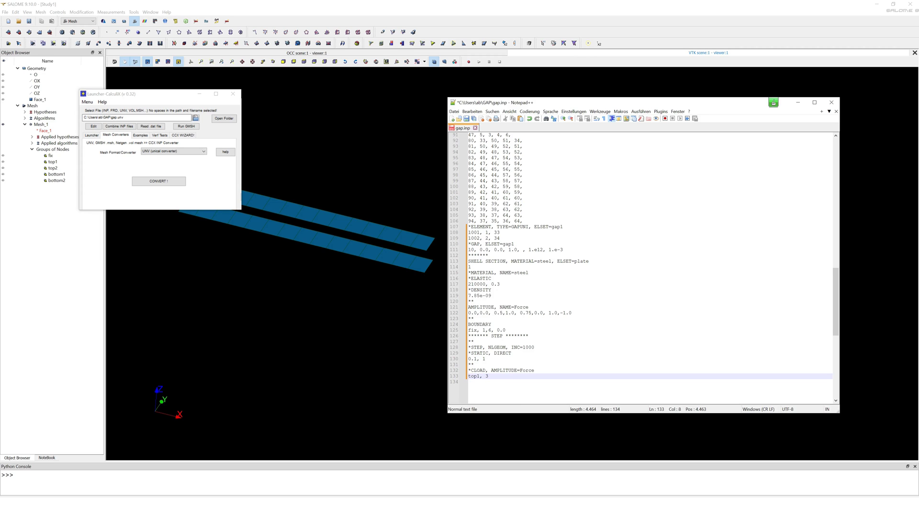
text(, 5)
key(Return)
text(top2,)
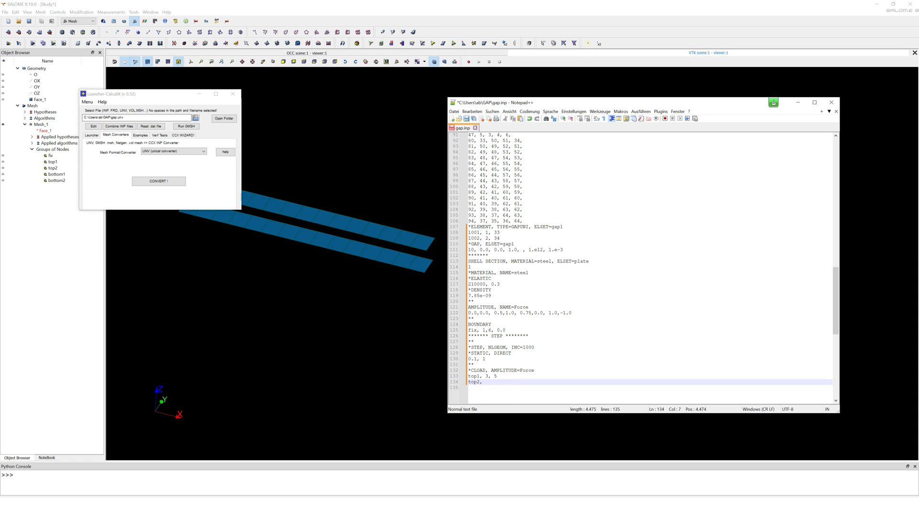
text( 3, 5)
key(Return)
- Request element output S with *EL FILE
text(**)
key(Return)
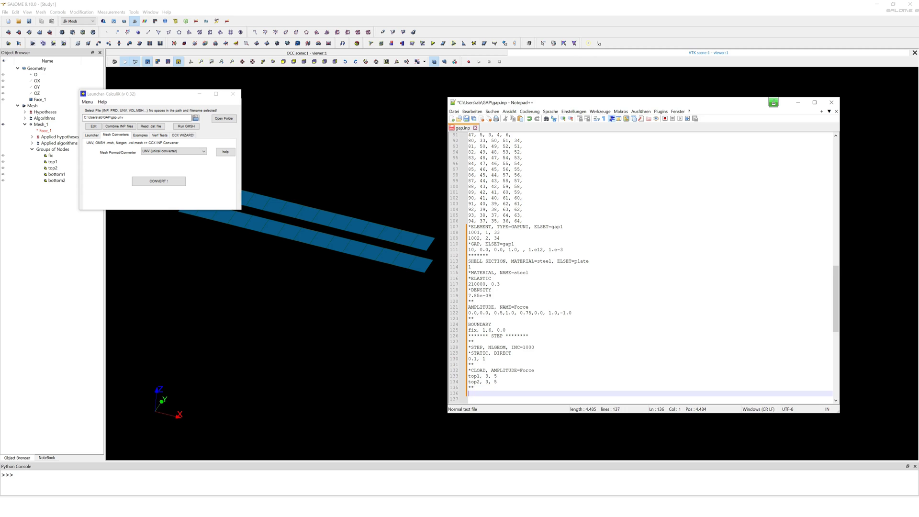
scroll(573, 308, down, 4)
text(*)
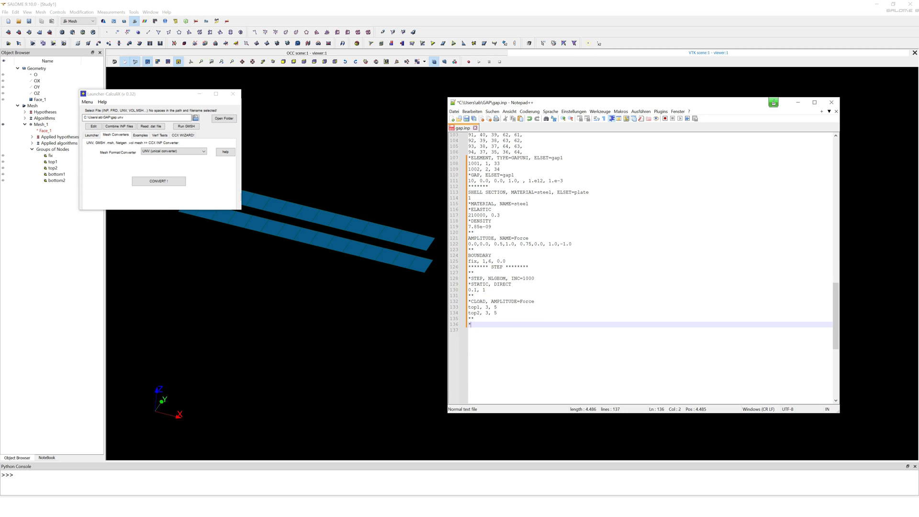
text(EL FILE)
key(Return)
text(S,)
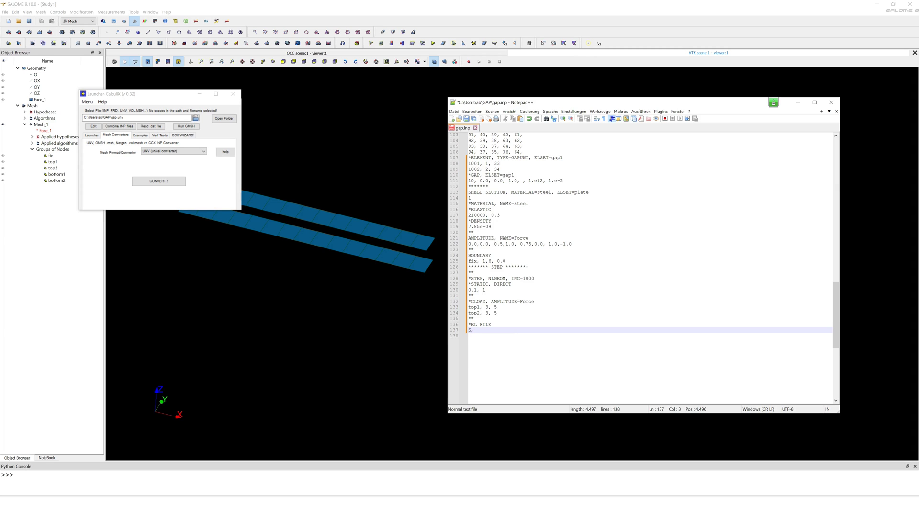
key(BackSpace)
key(Return)
- Request *NODE FILE output U, RF, close with *ENDSTEP, and save gap.inp
text(*NOD)
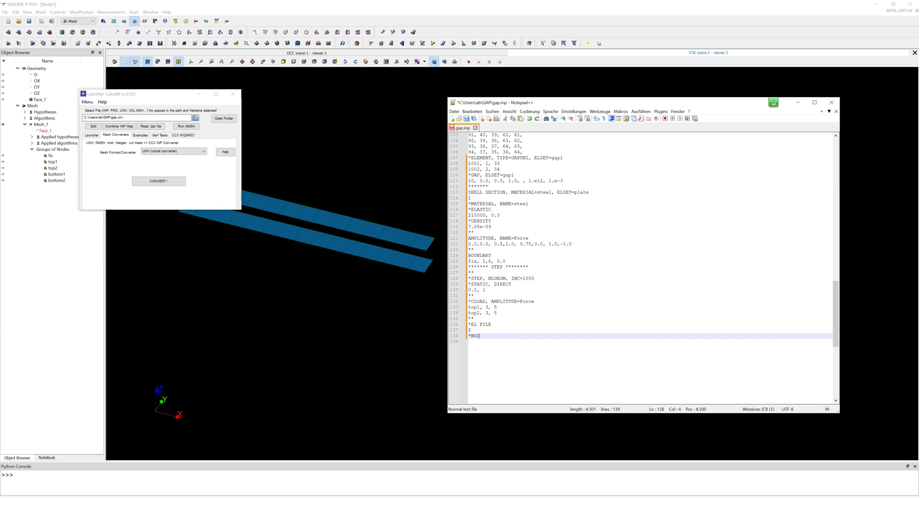
text(E FILE)
key(Return)
text(U, )
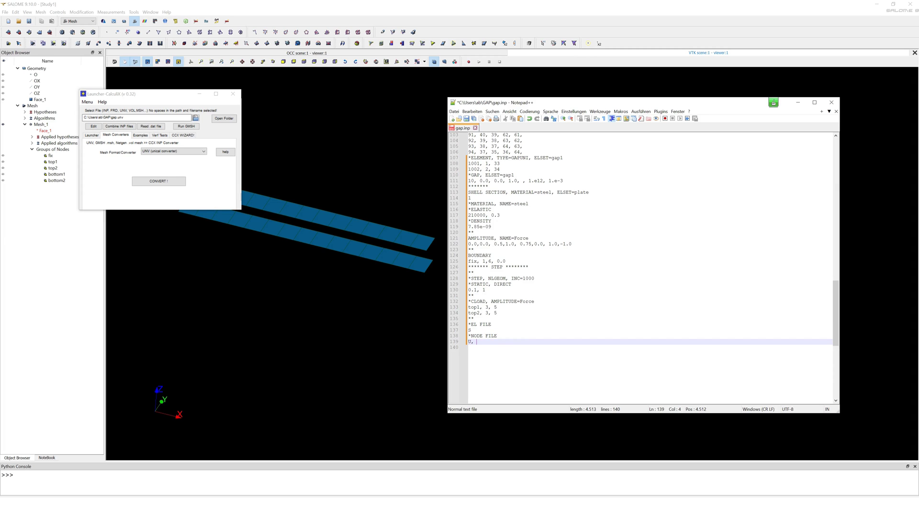
text(RF)
key(Return)
text(*)
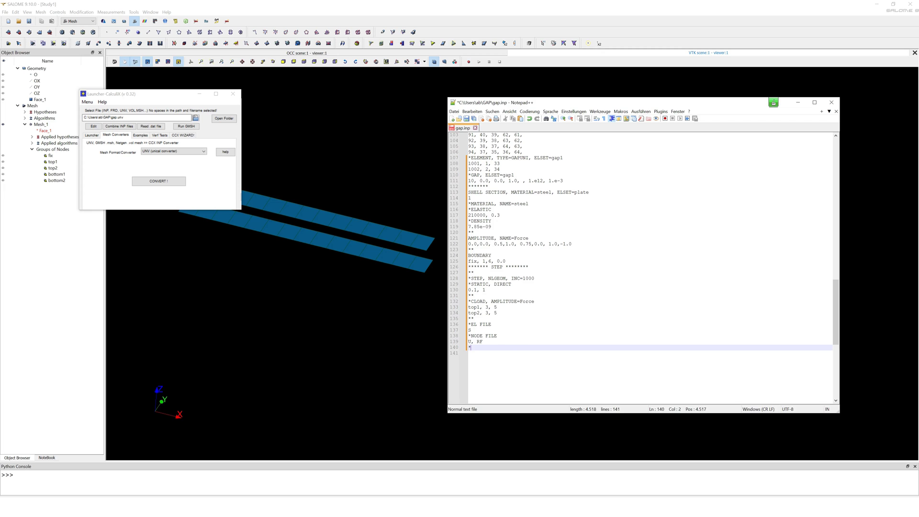
text(ENDSTEP)
scroll(581, 306, up, 1)
key(ctrl+s)
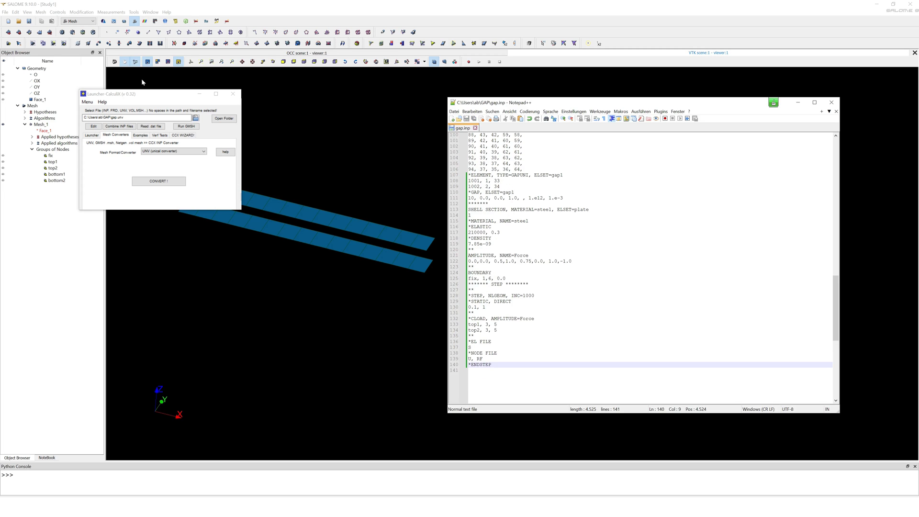
- Select gap.inp in CalculiX Launcher and run the CCX solver
drag(143, 94, 302, 130)
click(250, 170)
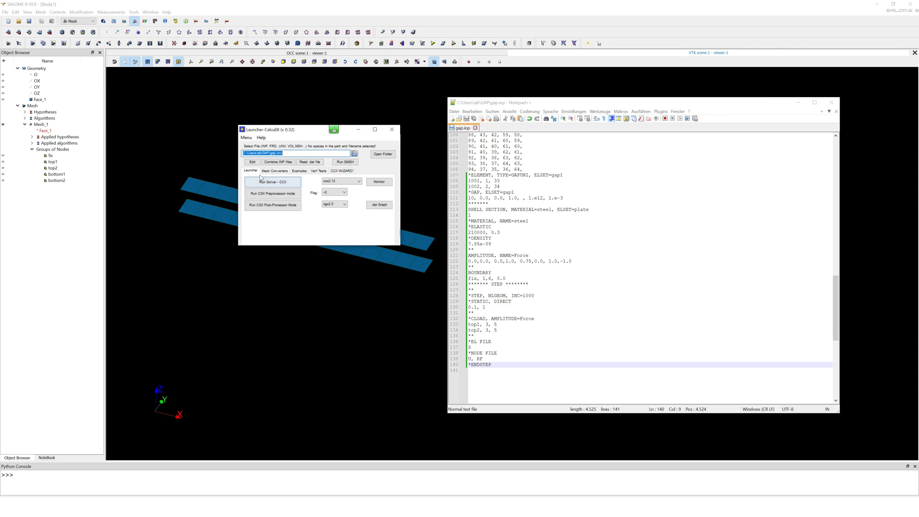
click(355, 153)
click(319, 192)
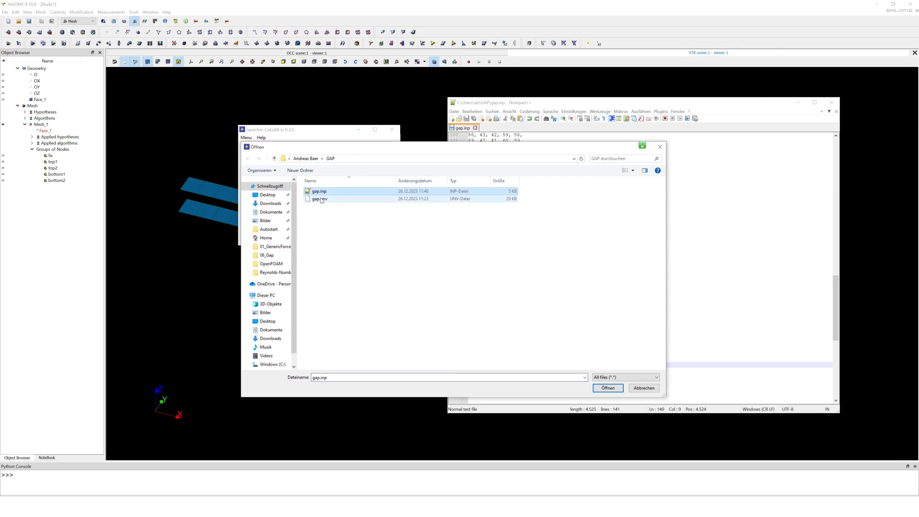
click(607, 387)
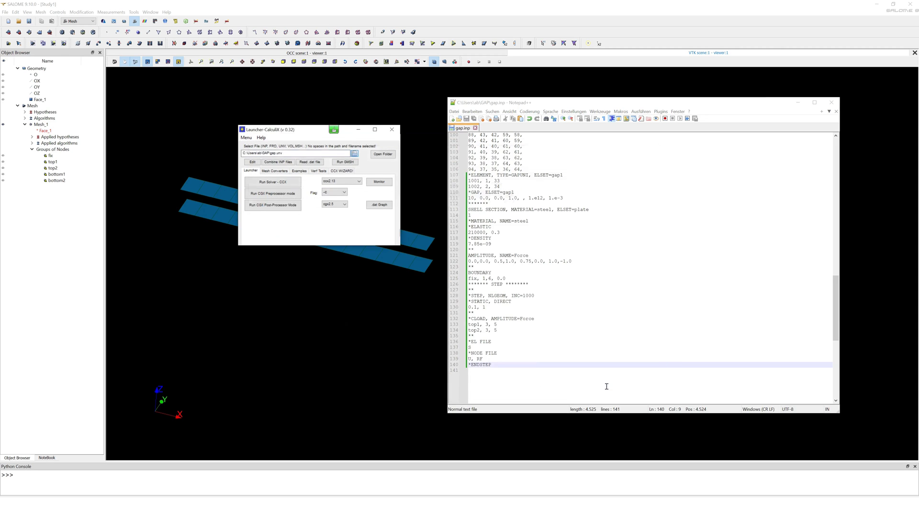
click(272, 182)
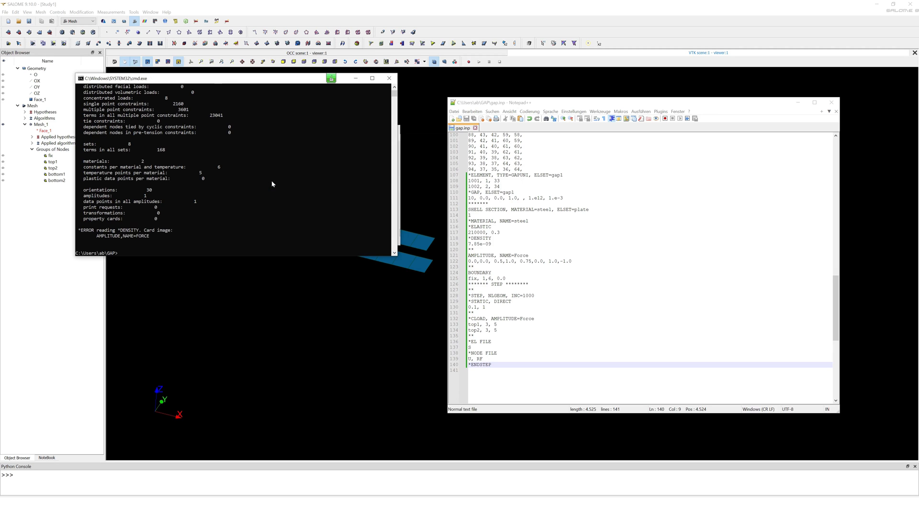
- Prefix AMPLITUDE, BOUNDARY and SHELL SECTION with '*', save, and rerun CCX
click(622, 253)
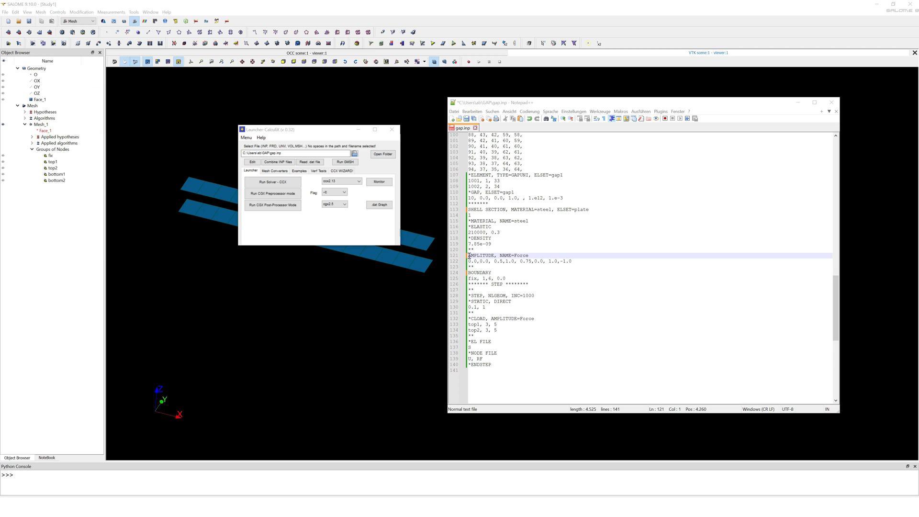
text(*)
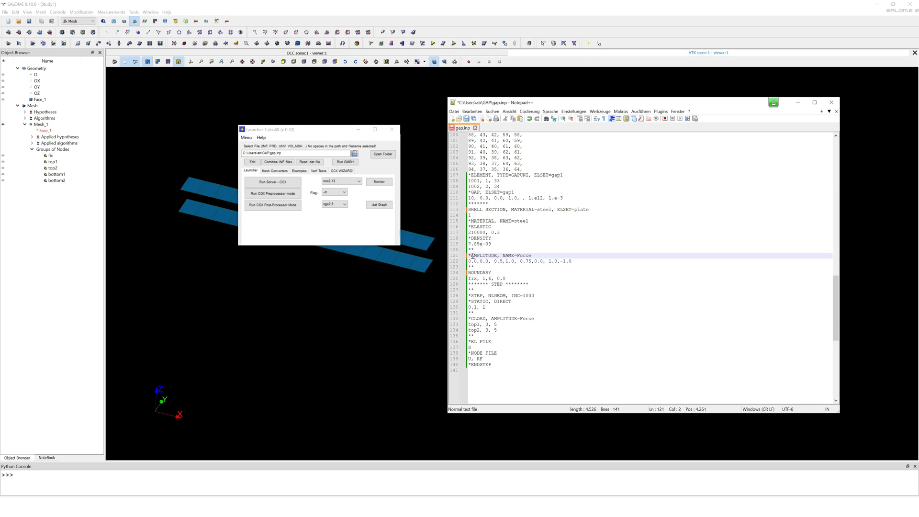
click(468, 272)
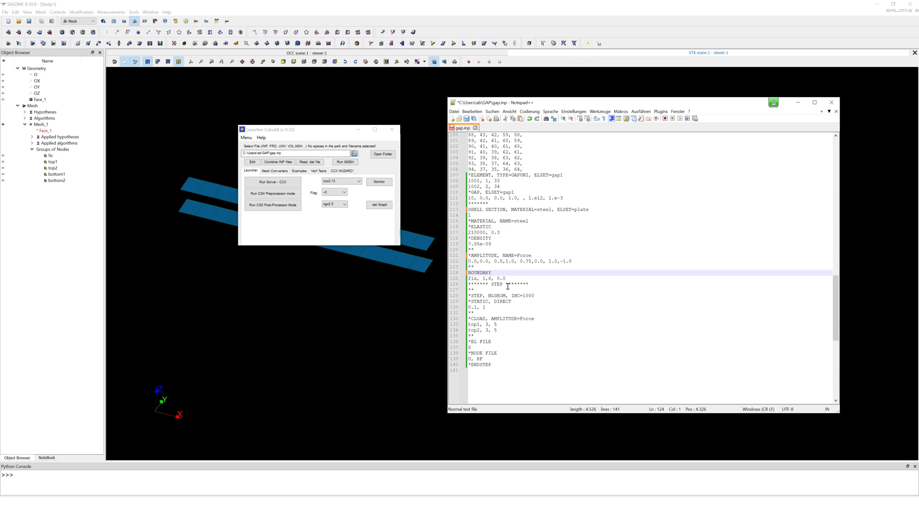
text(*)
click(469, 210)
text(*)
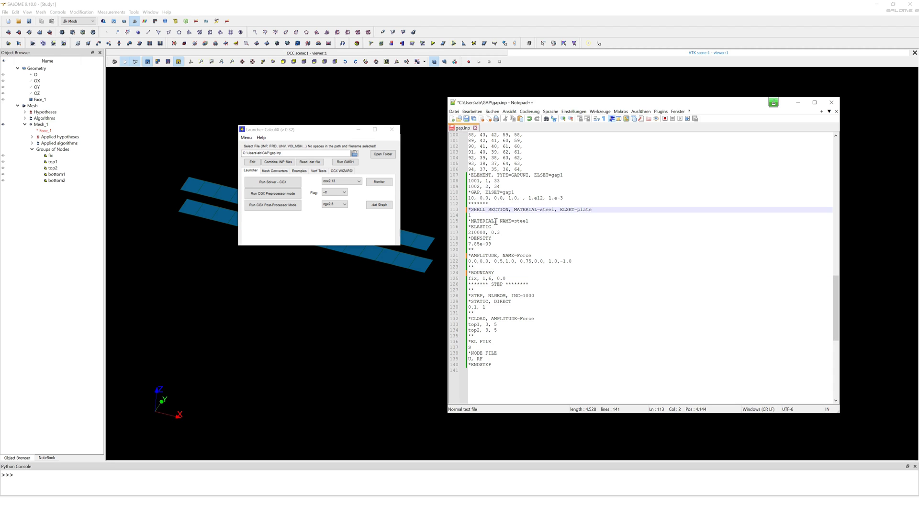
key(ctrl+s)
click(285, 183)
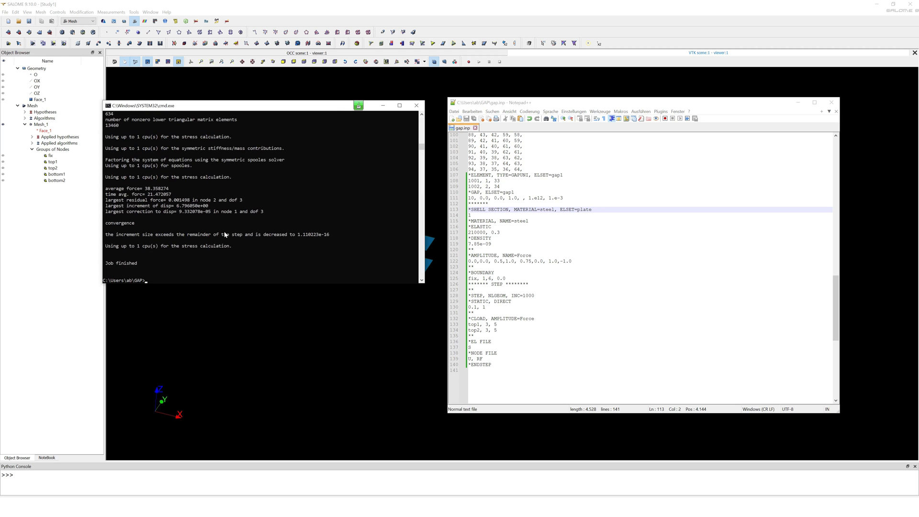
- Open the results in CGX post-processor mode, maximized, and display DISP of dataset 5
click(417, 105)
click(278, 206)
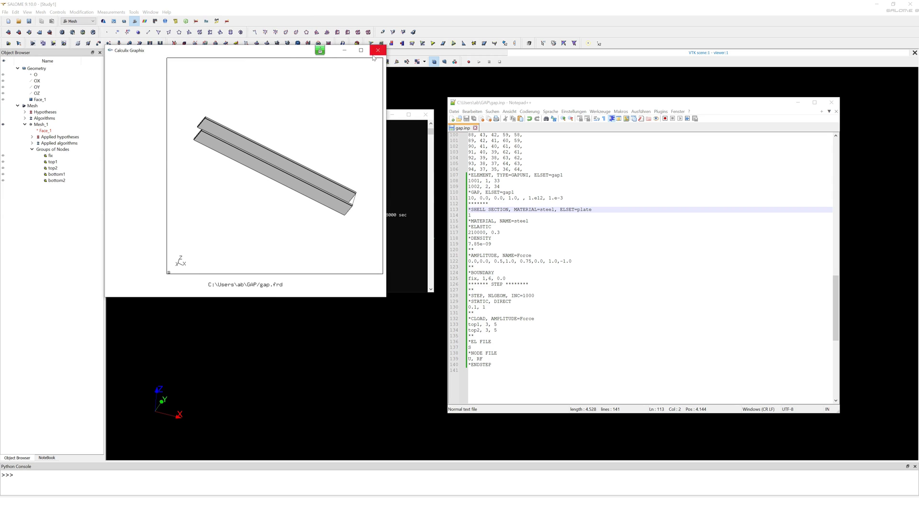
click(361, 52)
click(32, 38)
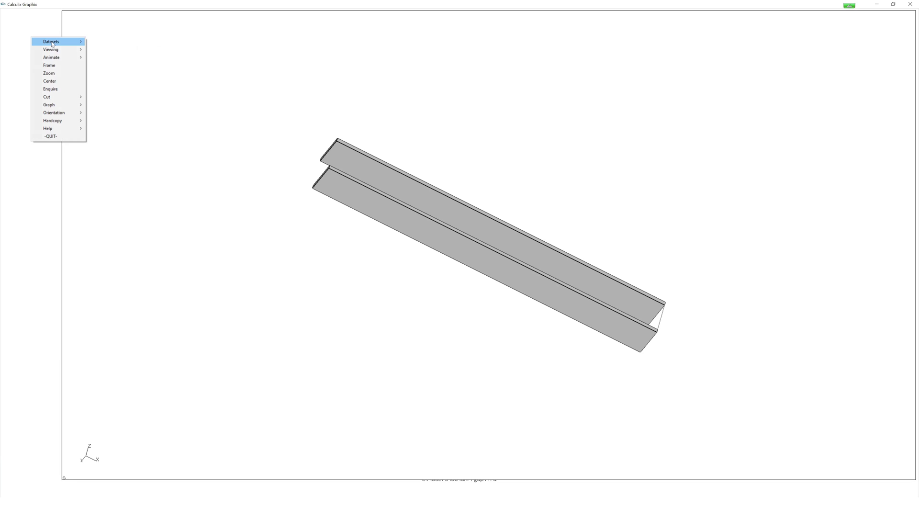
mouse_move(69, 42)
mouse_move(125, 73)
click(189, 74)
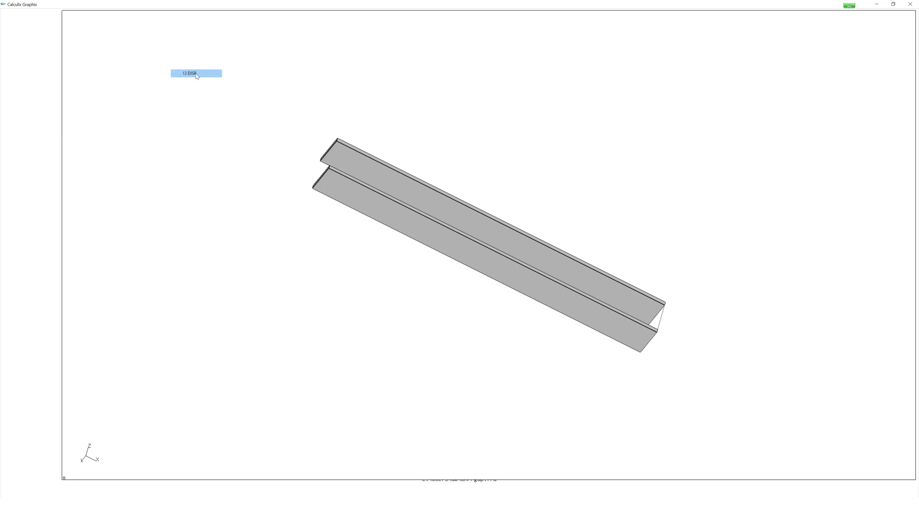
- Plot the D3 displacement of dataset 13 and rotate to a flatter view
click(37, 36)
mouse_move(56, 38)
mouse_move(124, 115)
click(191, 132)
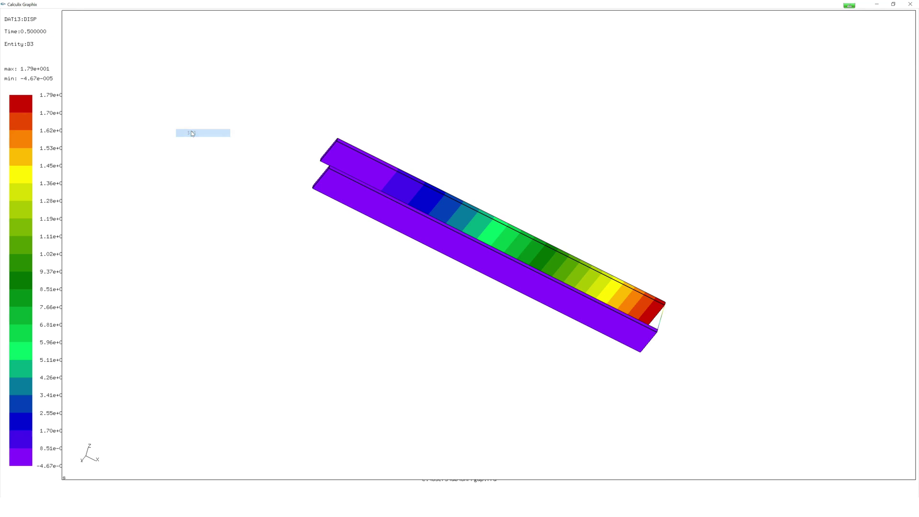
drag(512, 178, 598, 192)
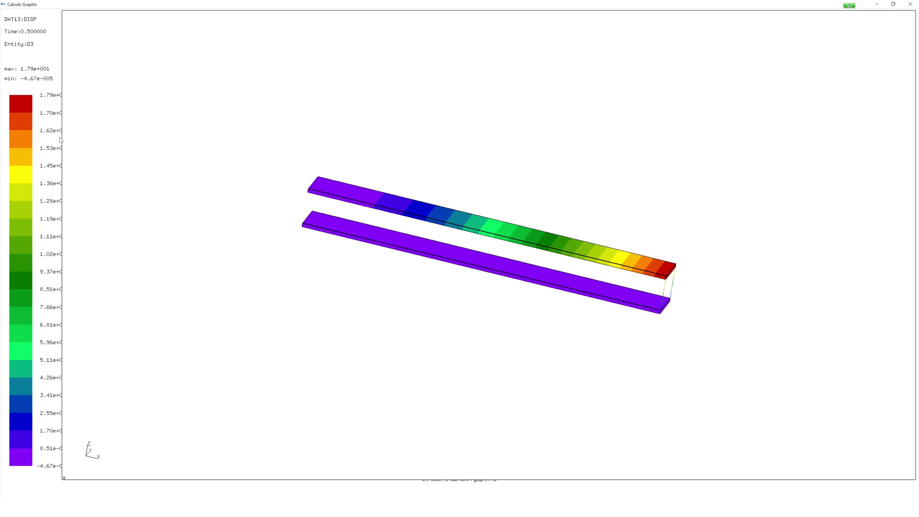
- Turn on Add-Displacement to show the beams deformed
click(52, 18)
mouse_move(72, 28)
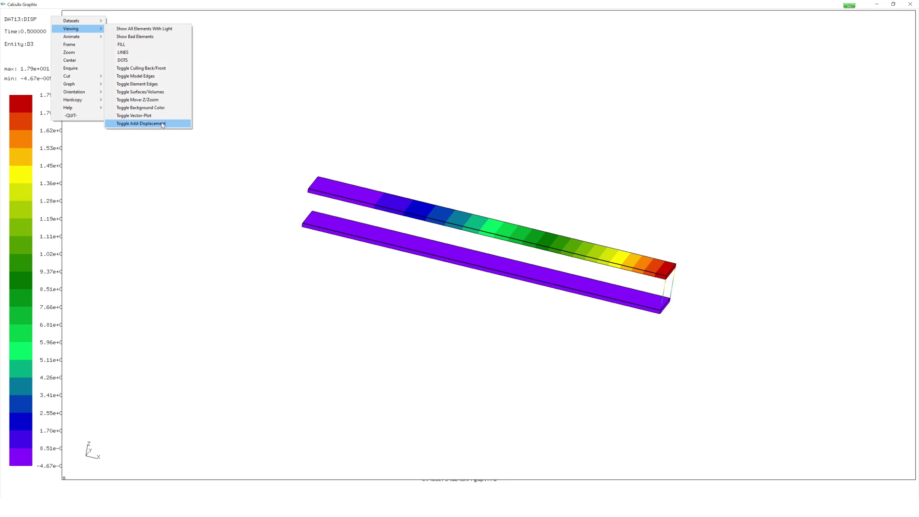
click(143, 123)
mouse_move(485, 248)
mouse_down()
mouse_move(594, 219)
mouse_move(605, 191)
mouse_move(583, 223)
mouse_move(523, 265)
mouse_move(498, 260)
mouse_up()
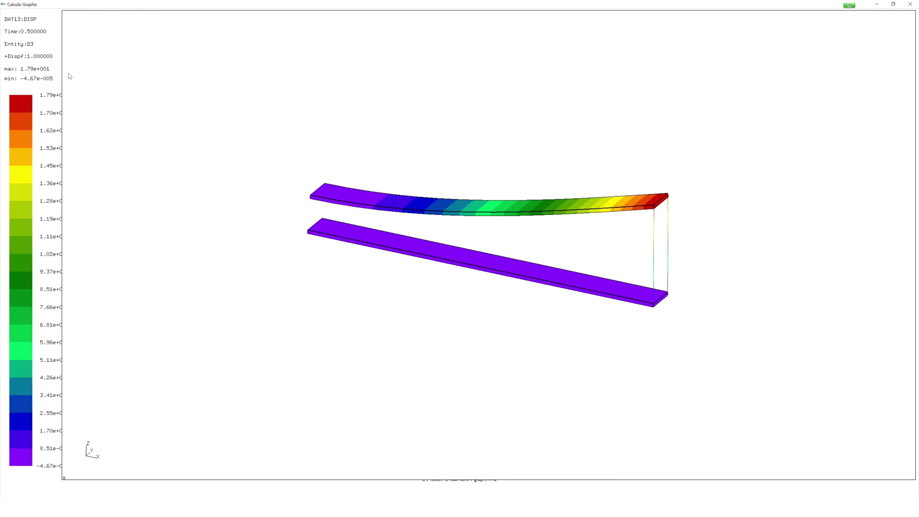
- Show the D3 displacement at the final time 1.0 and inspect the deformed strips
click(38, 89)
mouse_move(56, 91)
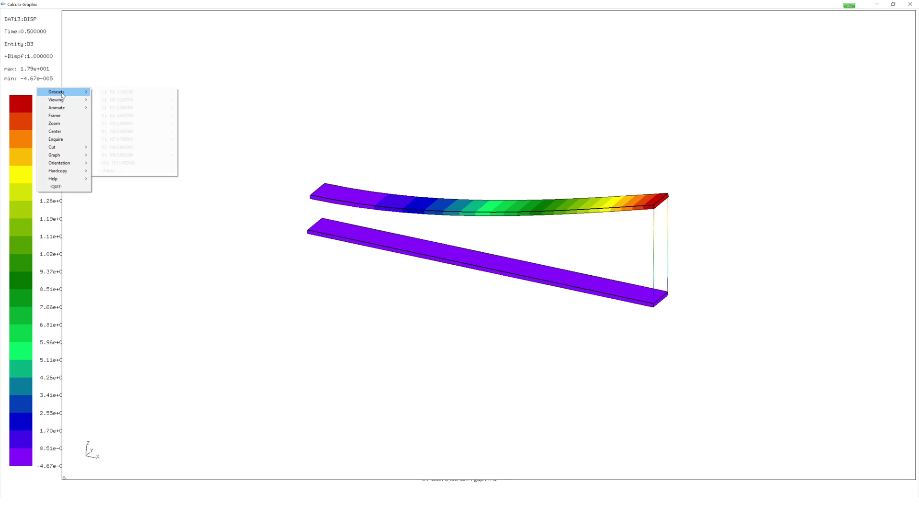
mouse_move(145, 158)
click(201, 163)
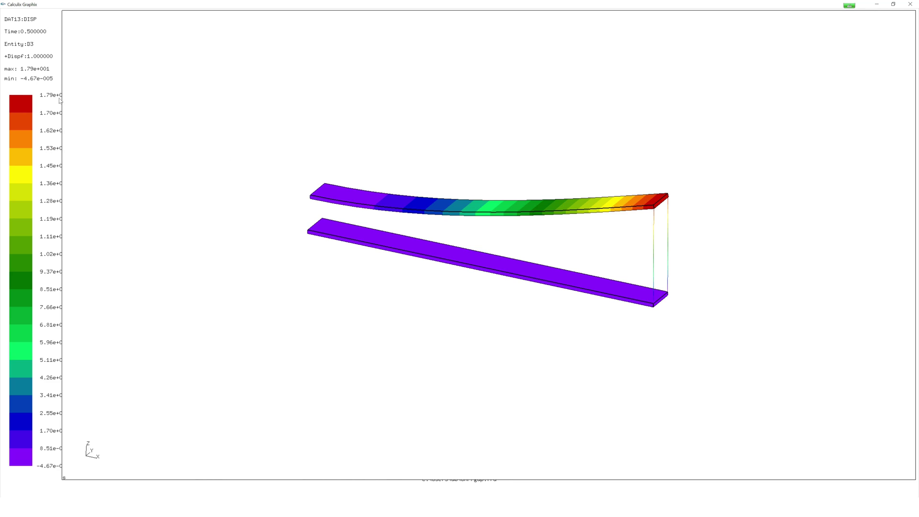
click(70, 51)
mouse_move(70, 51)
mouse_move(158, 128)
click(210, 146)
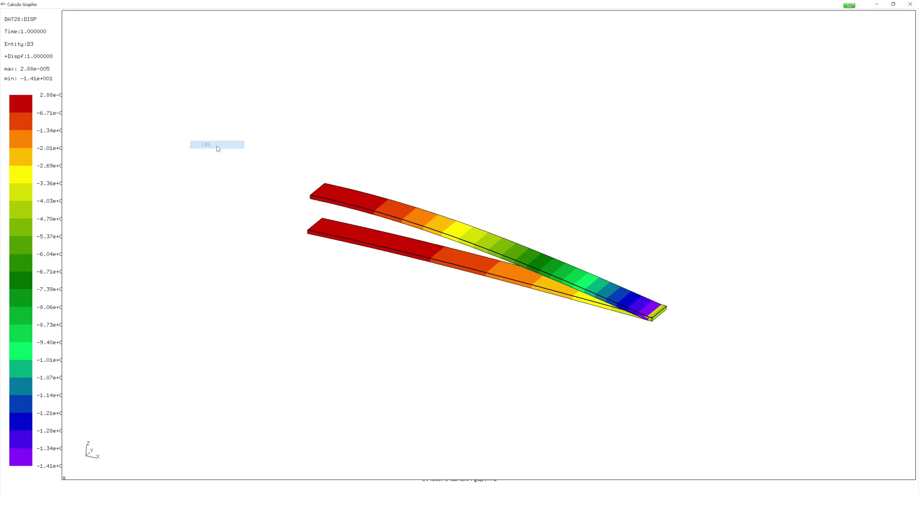
drag(533, 316, 584, 254)
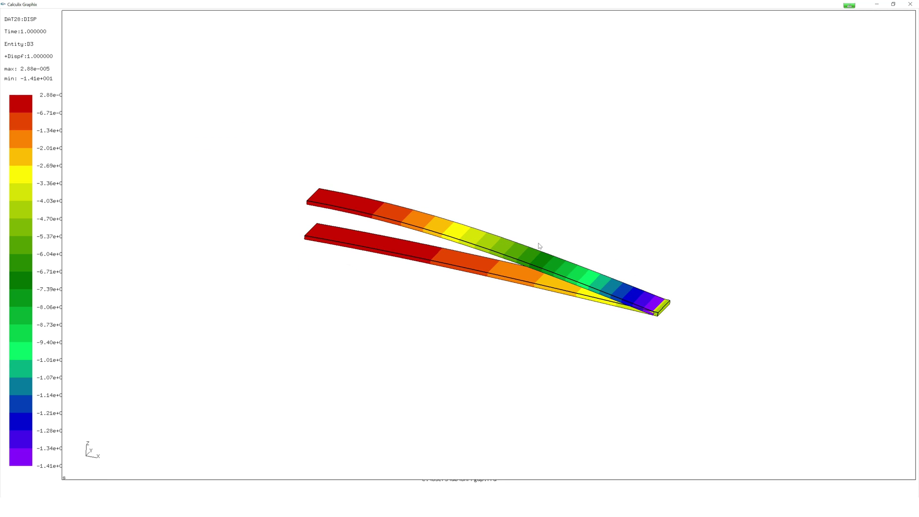
- Change the gap clearance on line 111 from 10 to 0.1 and save
click(909, 4)
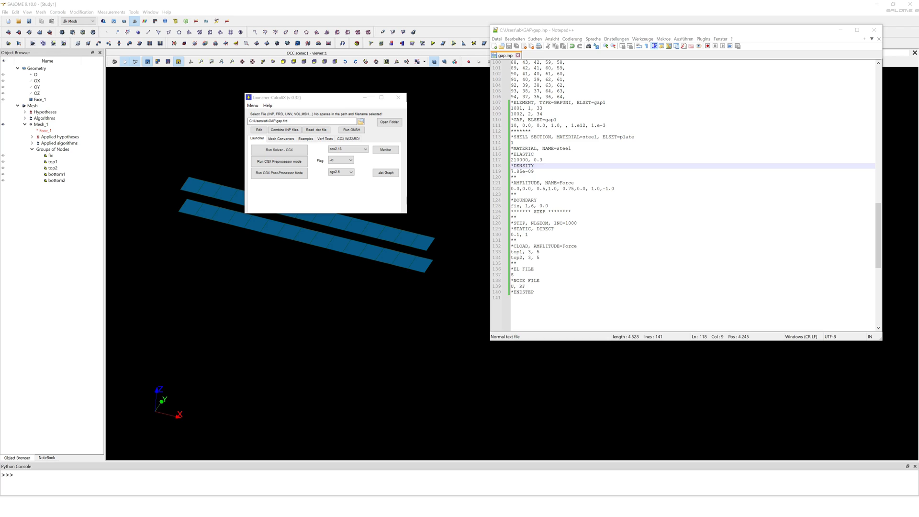
click(530, 126)
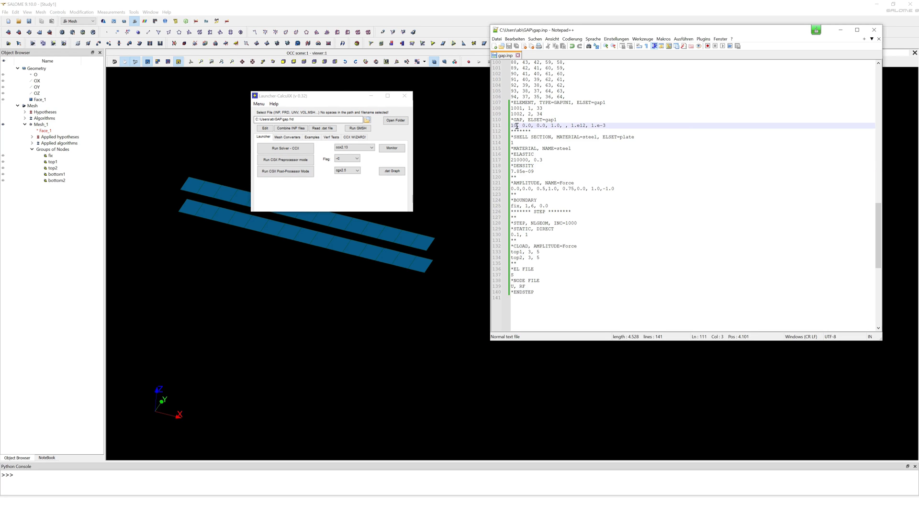
drag(517, 126, 506, 132)
text(0.1)
key(ctrl+s)
- Rerun the CCX solver on gap.inp for the 0.1 mm model
click(367, 119)
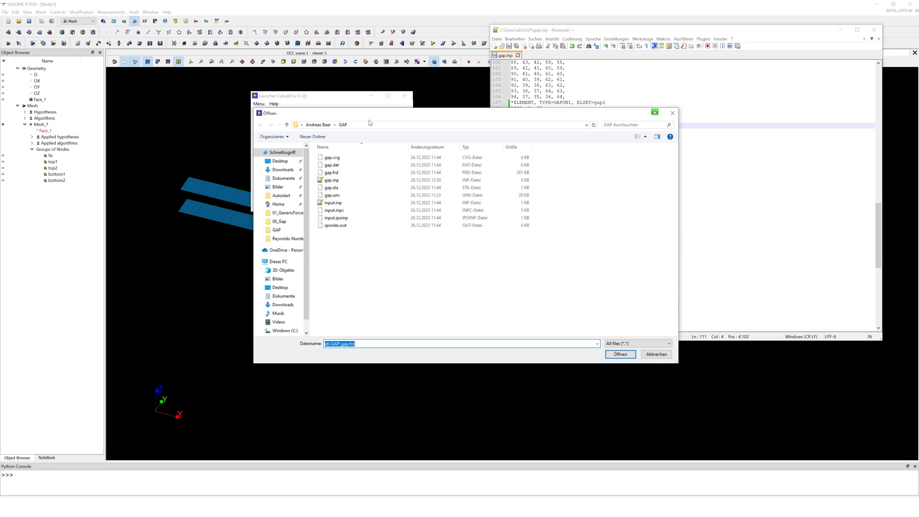
click(332, 180)
click(620, 354)
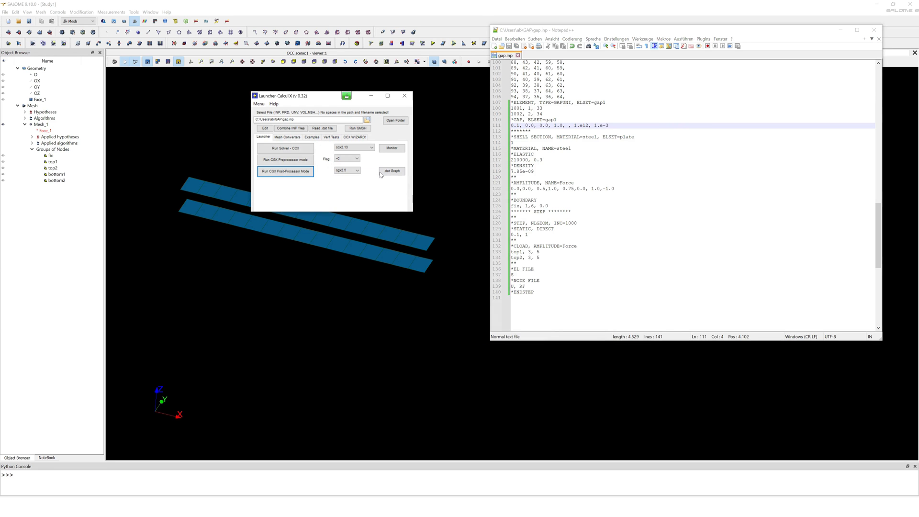
click(307, 149)
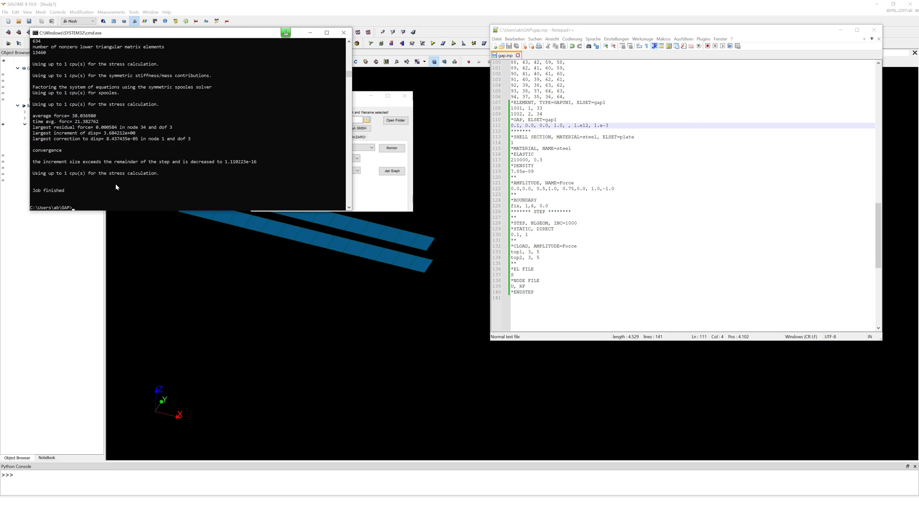
click(344, 32)
- Open the 0.1 mm gap results in CGX, enlarging the graphics window and moving the editor aside
click(300, 171)
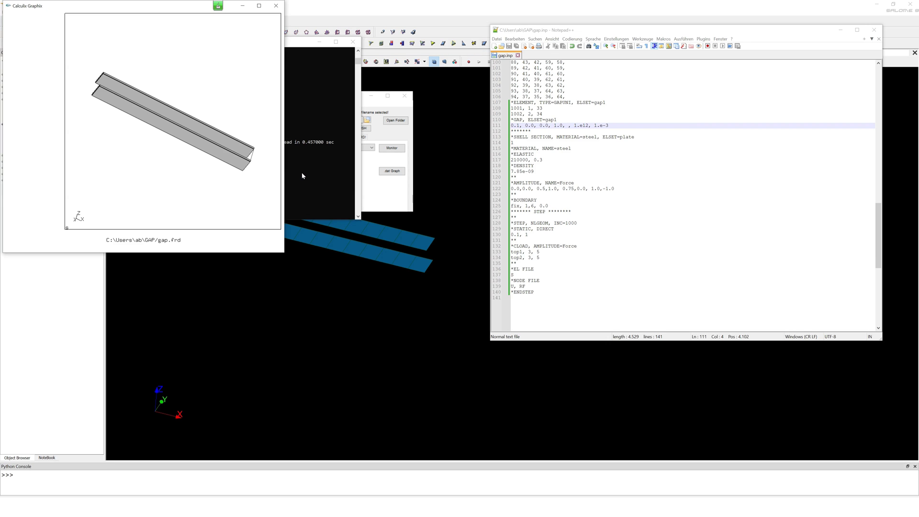
drag(285, 254, 557, 436)
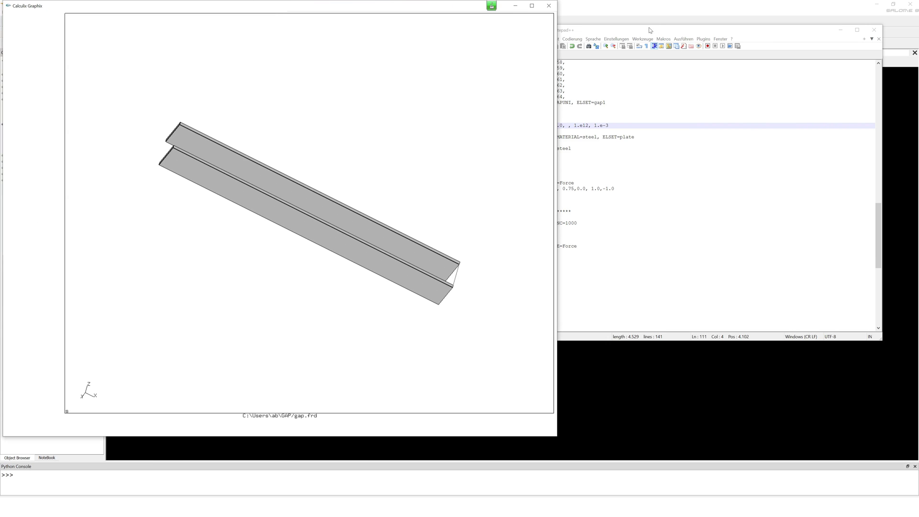
drag(649, 30, 689, 23)
drag(533, 137, 583, 137)
- Display the DISP results of dataset 15
click(38, 36)
click(38, 36)
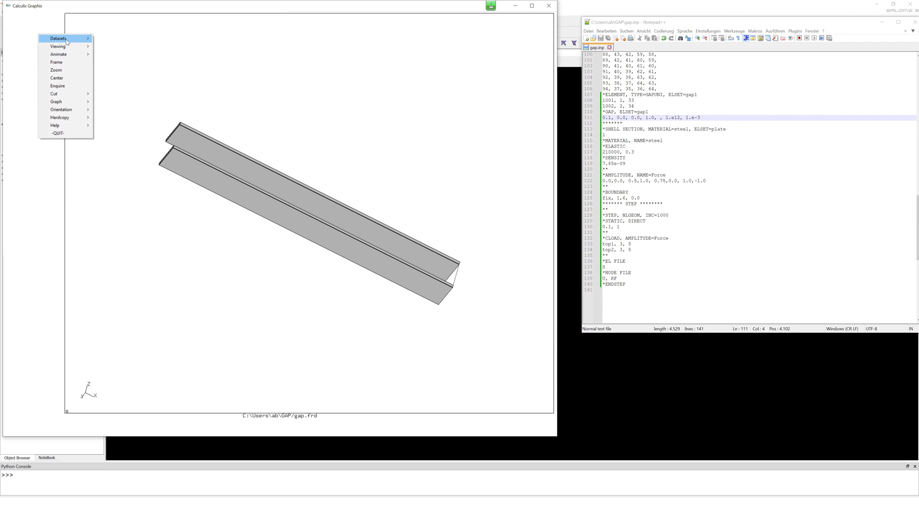
mouse_move(62, 38)
mouse_move(155, 153)
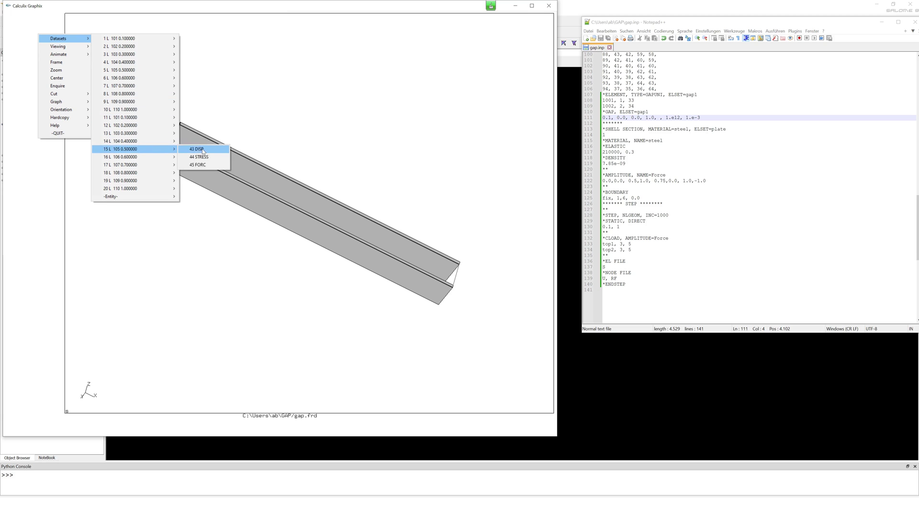
click(202, 150)
- Plot D3 displacement at time 0.5 and rotate the beams
click(34, 31)
mouse_move(69, 35)
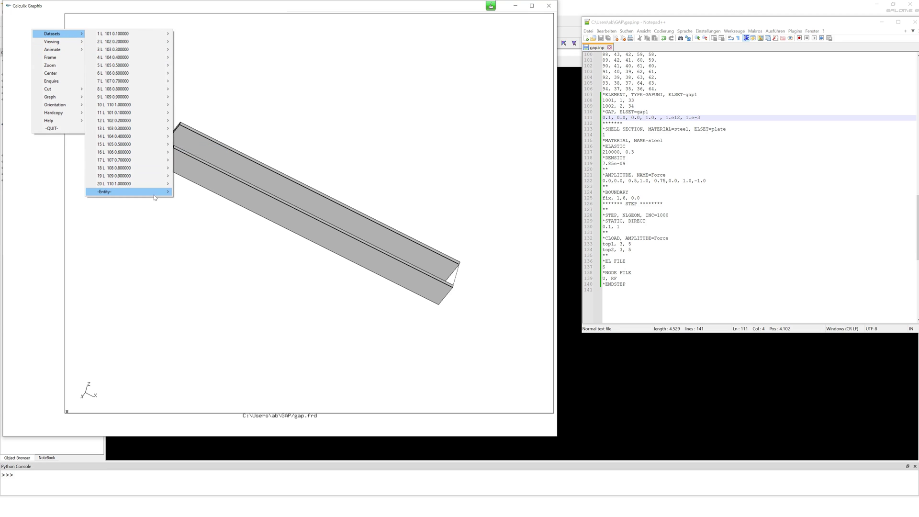
mouse_move(154, 191)
click(199, 212)
drag(359, 121, 335, 144)
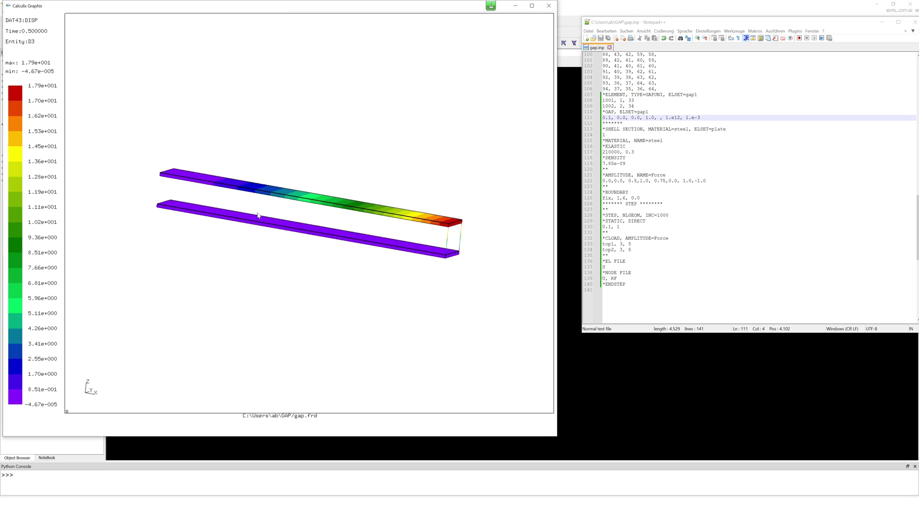
- Turn on Add-Displacement to show deformed beams and replot D3 at time 0.5
click(57, 44)
mouse_move(83, 59)
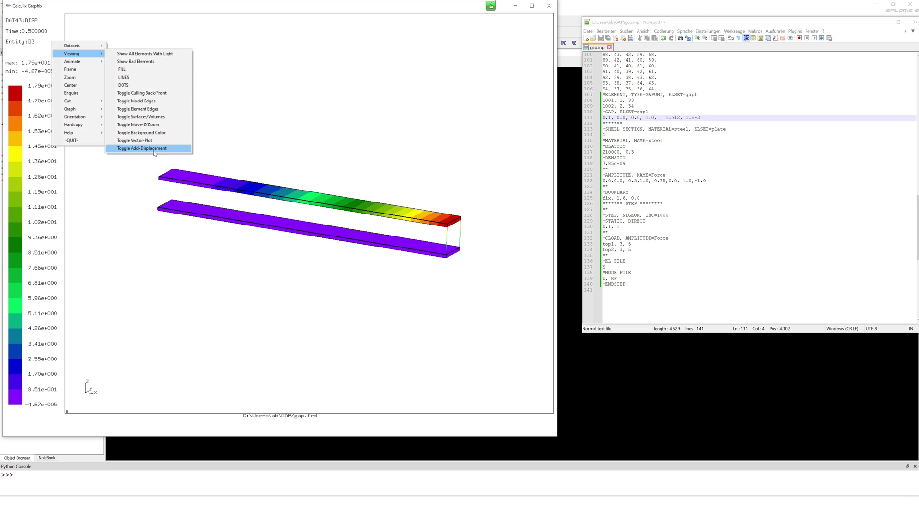
click(143, 150)
click(48, 32)
mouse_move(47, 32)
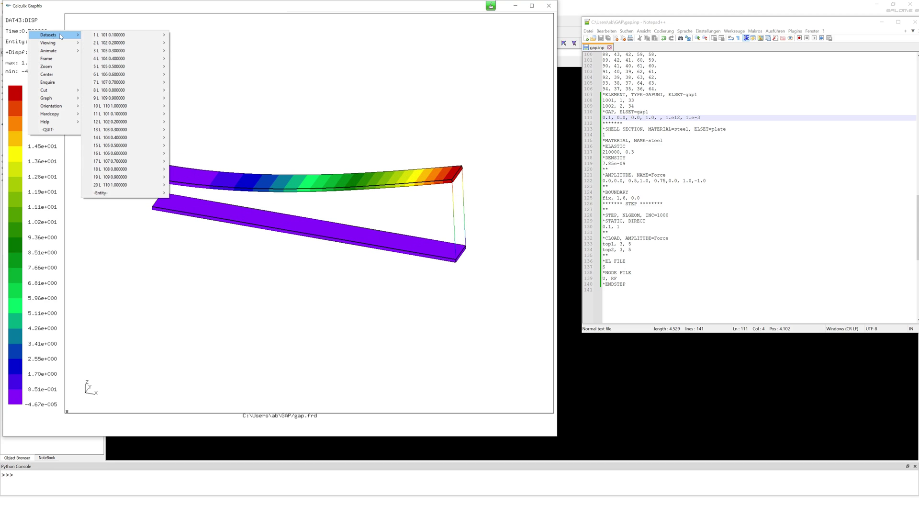
mouse_move(153, 188)
click(194, 199)
- Plot D3 at the final time 1.0 (minimum -9.22) and turn to a front view
click(40, 31)
mouse_move(48, 35)
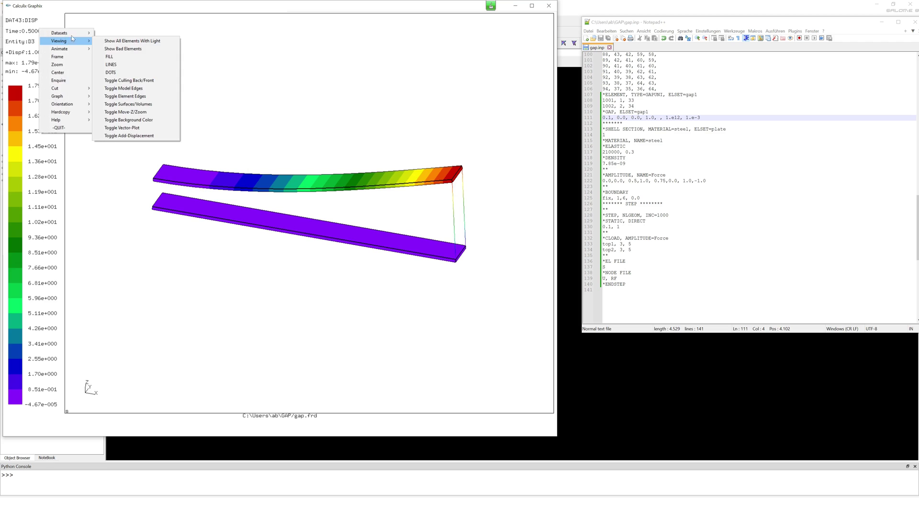
mouse_move(148, 188)
click(195, 207)
drag(231, 207, 275, 219)
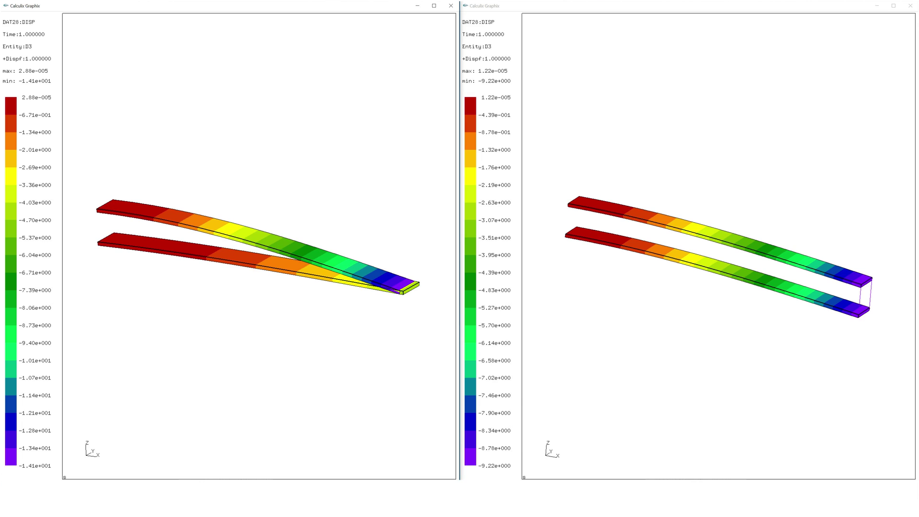